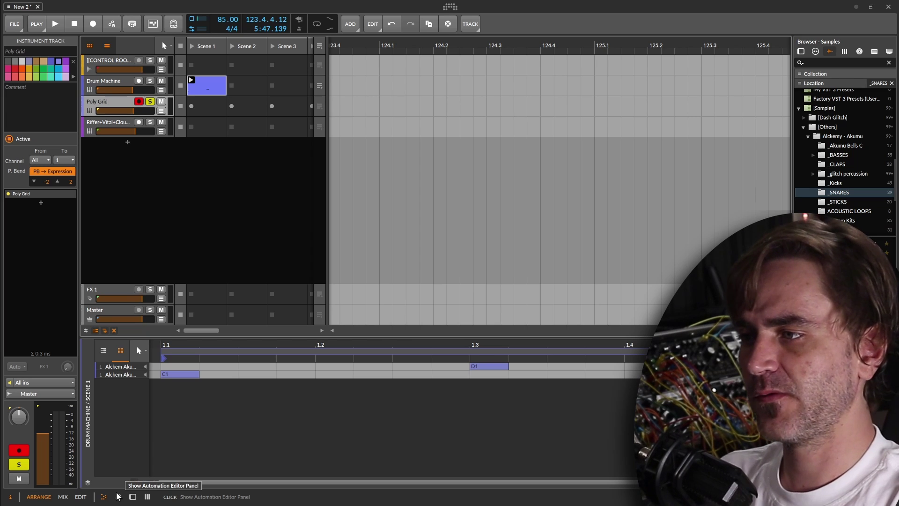
Step: Show the existing Poly Grid track's device chain and open its patch
{"action": "key", "text": "d"}
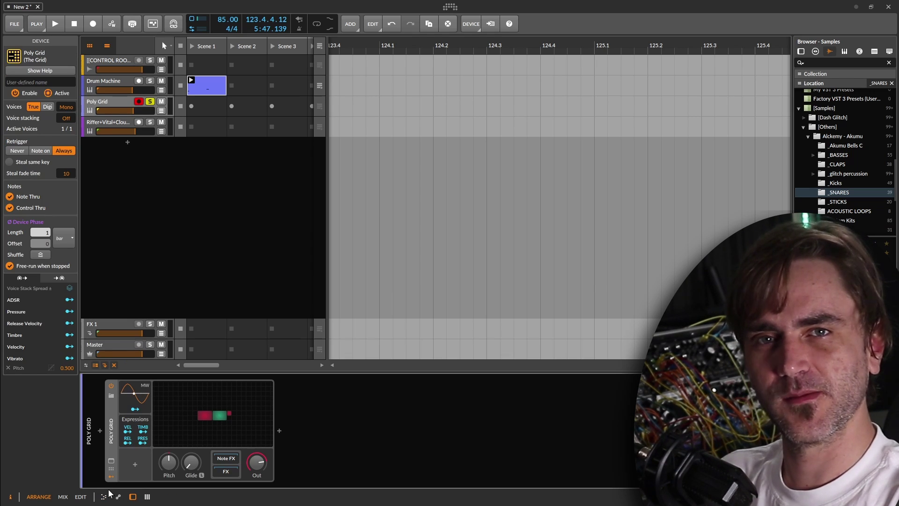
{"action": "double_click", "coordinate": [223, 412]}
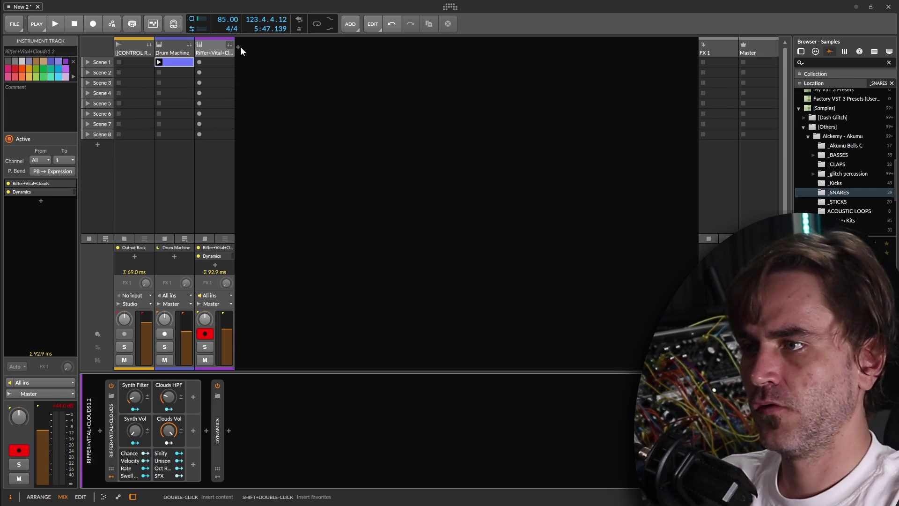
Step: Add a new instrument track containing a Poly Grid device
{"action": "double_click", "coordinate": [238, 47]}
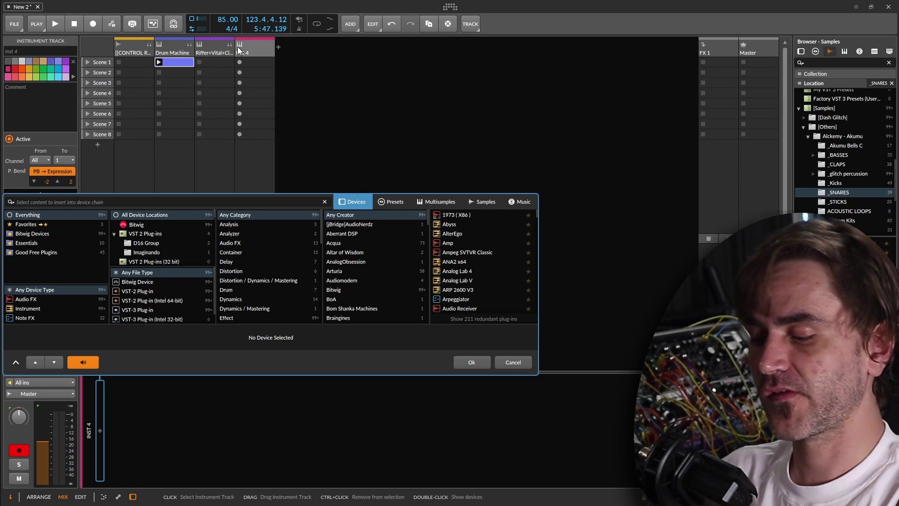
{"action": "type", "text": "pol"}
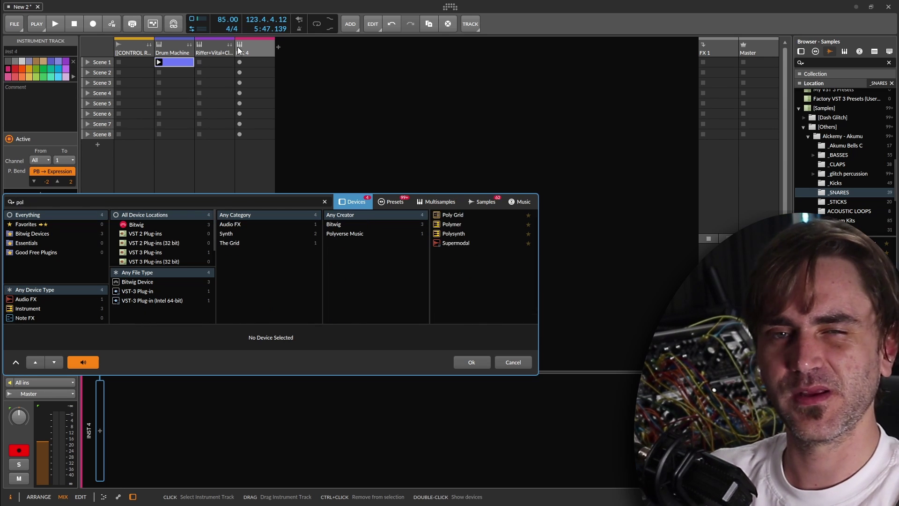
{"action": "left_click", "coordinate": [453, 217]}
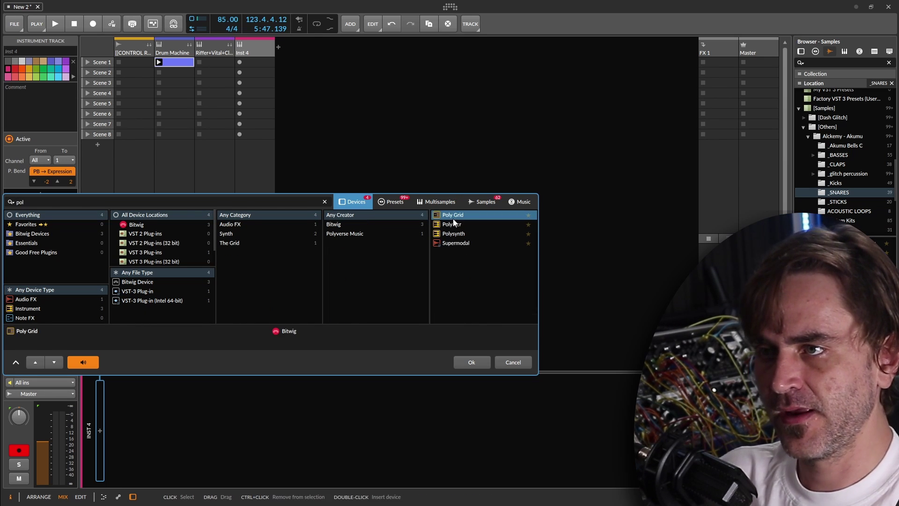
{"action": "left_click", "coordinate": [464, 361]}
Step: Replace the new Poly Grid's default oscillator and ADSR with a Noise module placed directly against the audio output
{"action": "left_click", "coordinate": [221, 410]}
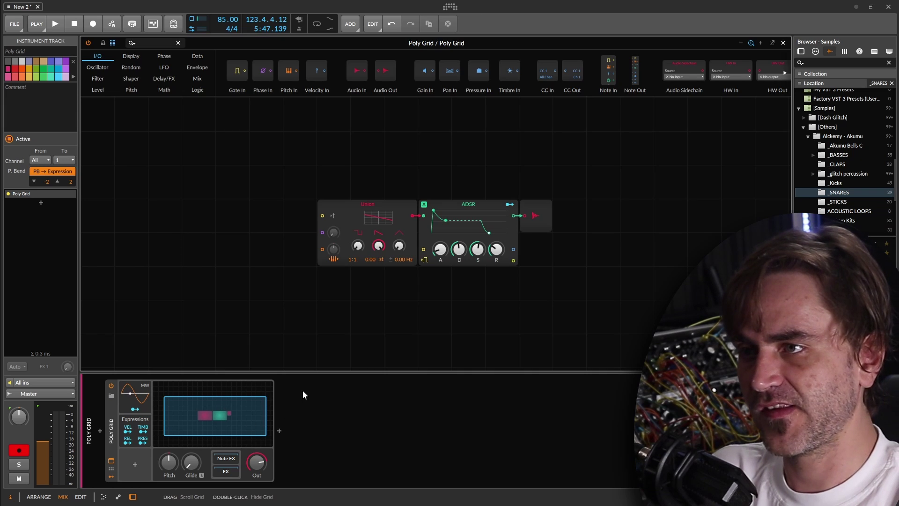
{"action": "left_click_drag", "start_coordinate": [446, 156], "coordinate": [355, 271]}
{"action": "key", "text": "Delete"}
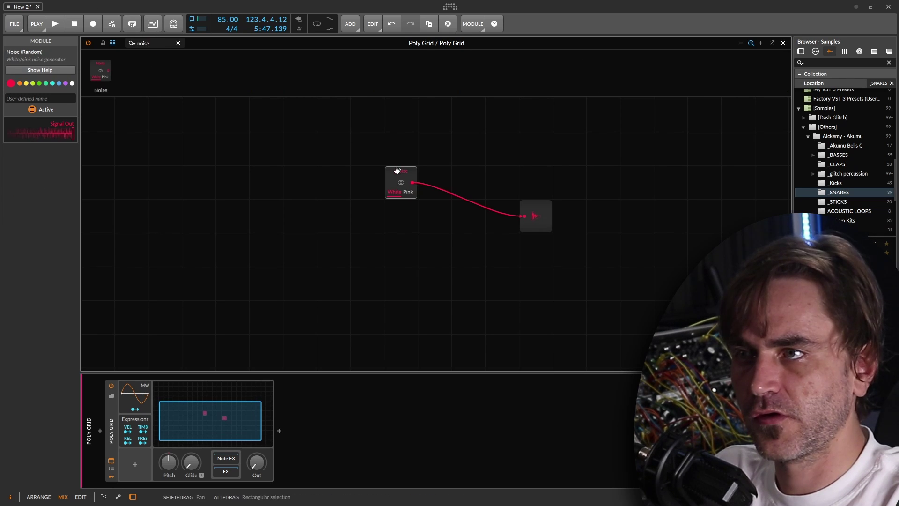
{"action": "left_click_drag", "start_coordinate": [397, 169], "coordinate": [499, 204]}
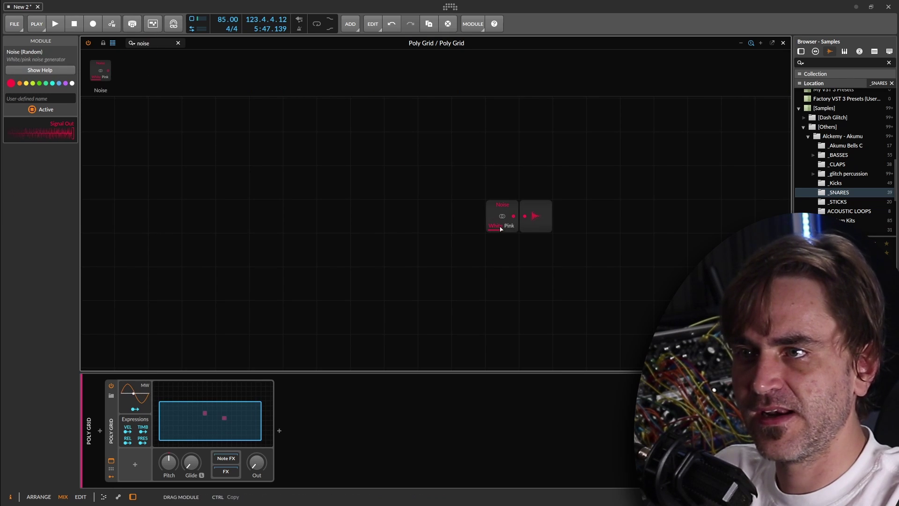
Step: Insert a Bit-8 device after Poly Grid in the device chain
{"action": "left_click", "coordinate": [279, 431]}
{"action": "type", "text": "bit"}
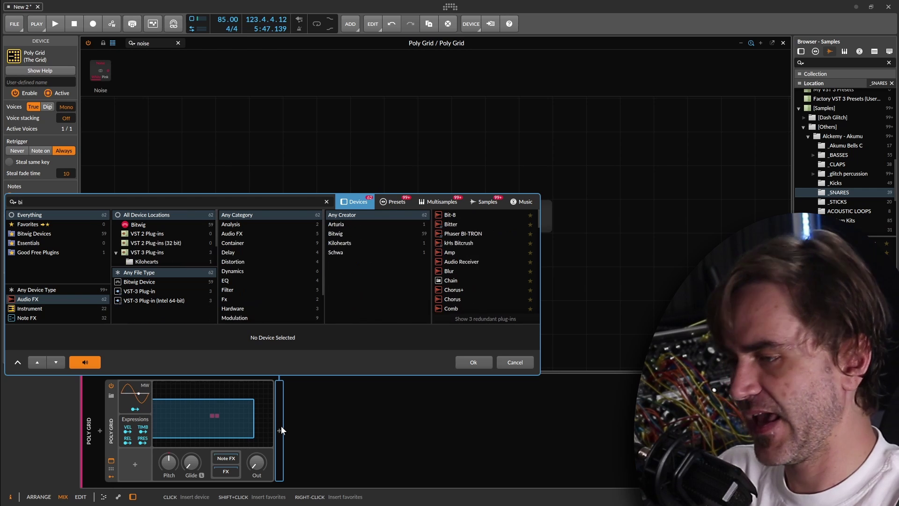
{"action": "left_click", "coordinate": [449, 214]}
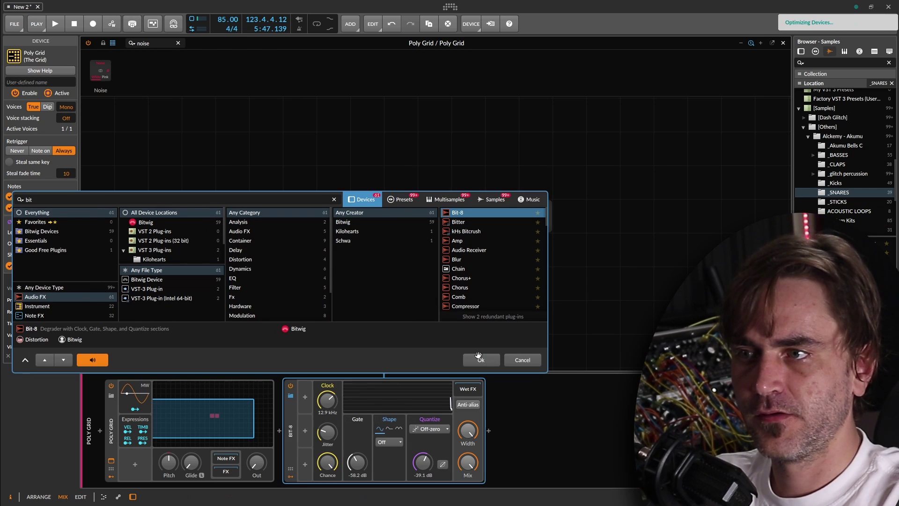
{"action": "left_click", "coordinate": [477, 360]}
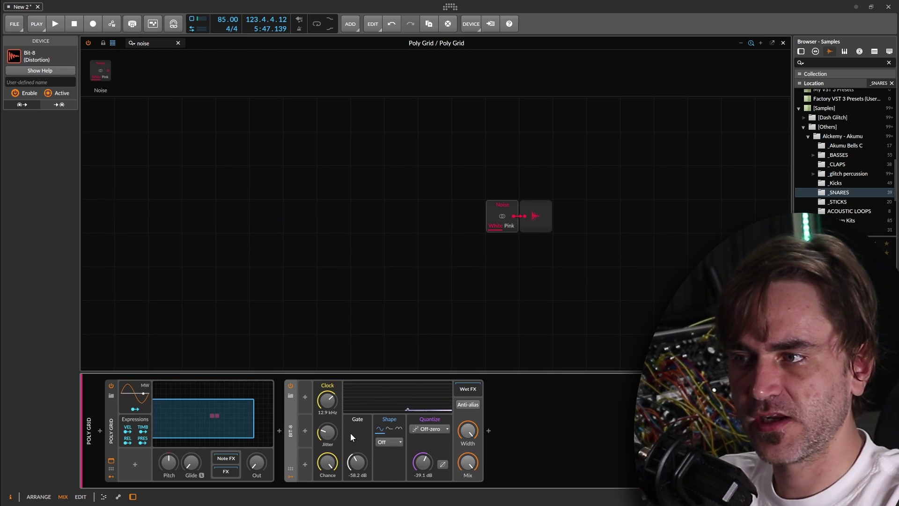
Step: Lower Bit-8's Clock Chance below 100 %
{"action": "left_click_drag", "start_coordinate": [327, 462], "coordinate": [329, 436]}
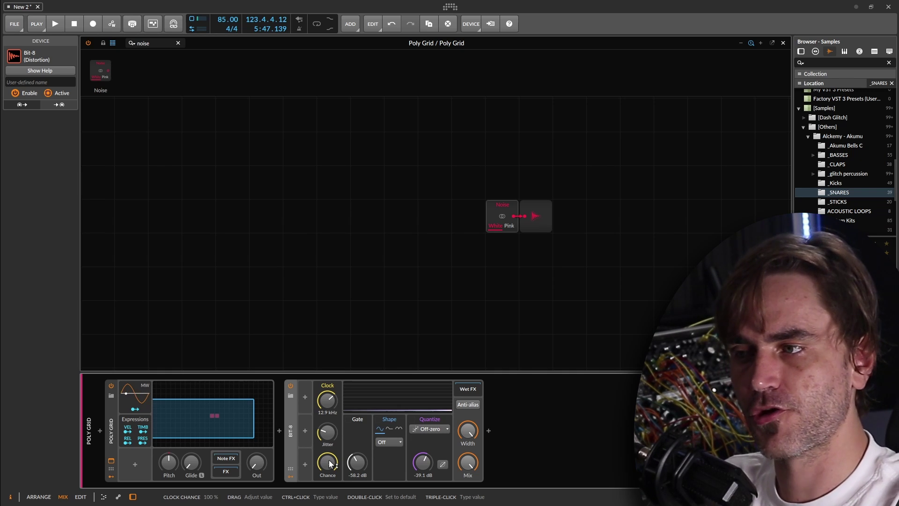
{"action": "mouse_move", "coordinate": [327, 463]}
{"action": "left_mouse_down"}
{"action": "mouse_move", "coordinate": [327, 485]}
{"action": "mouse_move", "coordinate": [329, 462]}
{"action": "left_mouse_up"}
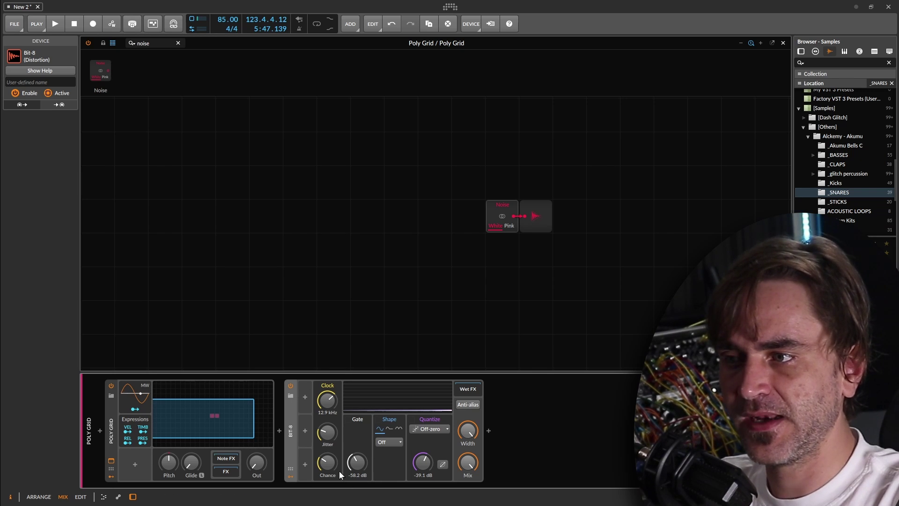
{"action": "left_click_drag", "start_coordinate": [328, 463], "coordinate": [328, 457]}
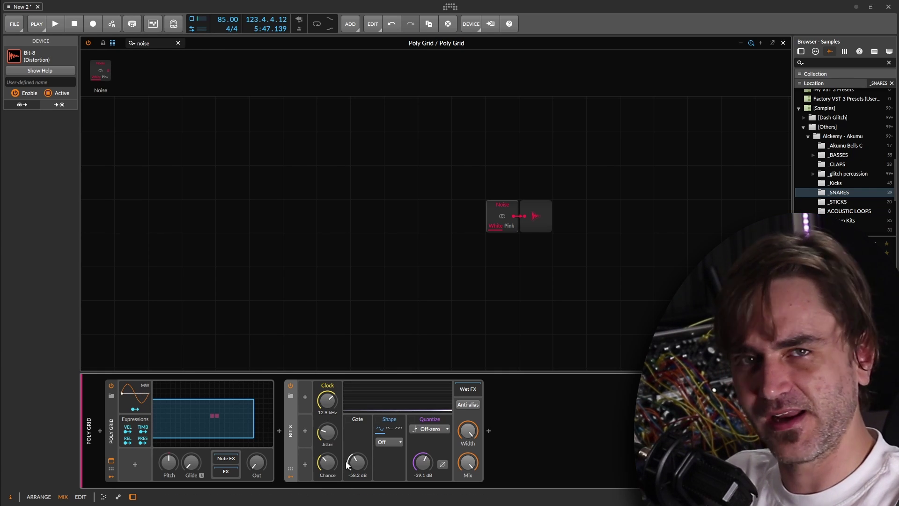
Step: Insert a Tool device after Bit-8 and turn its volume down to -Inf dB
{"action": "left_click", "coordinate": [489, 431]}
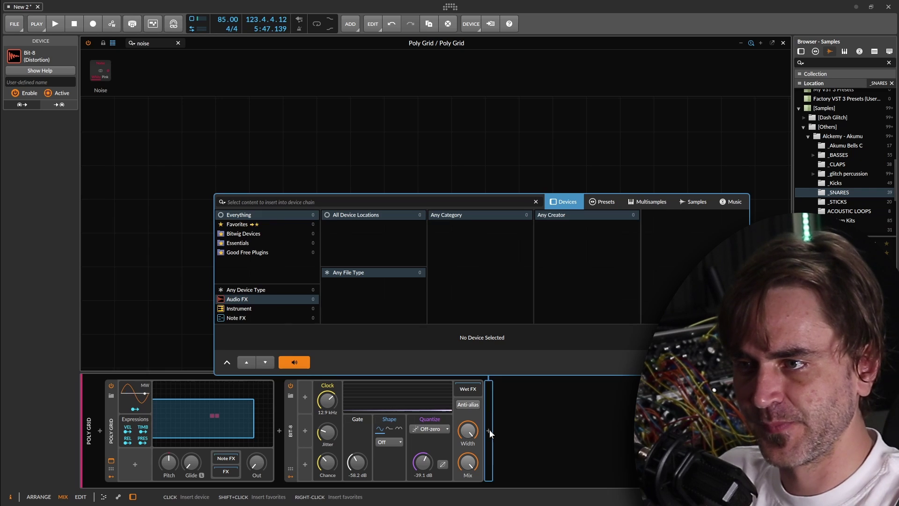
{"action": "type", "text": "tool"}
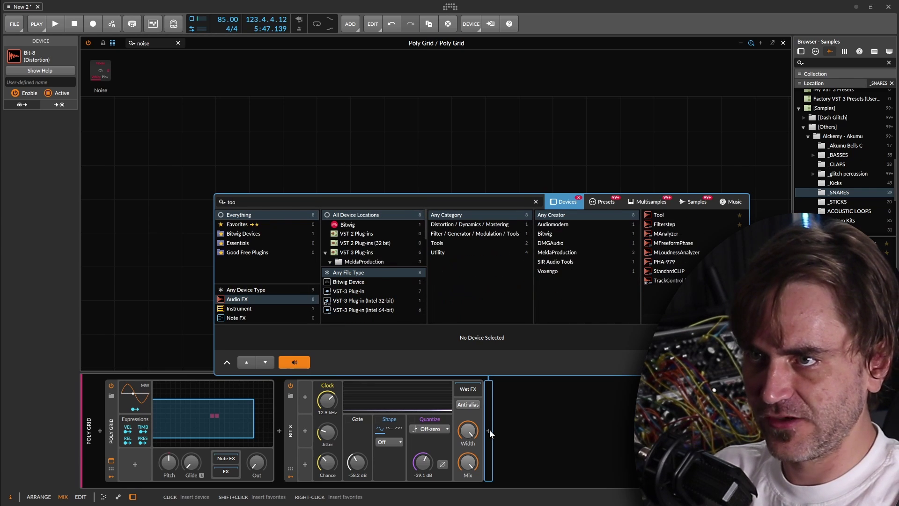
{"action": "double_click", "coordinate": [674, 216]}
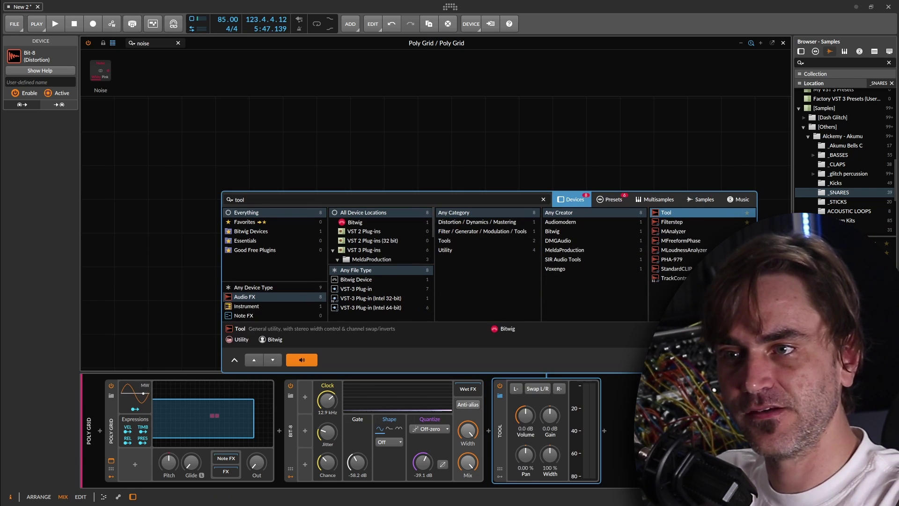
{"action": "left_click_drag", "start_coordinate": [519, 405], "coordinate": [520, 440]}
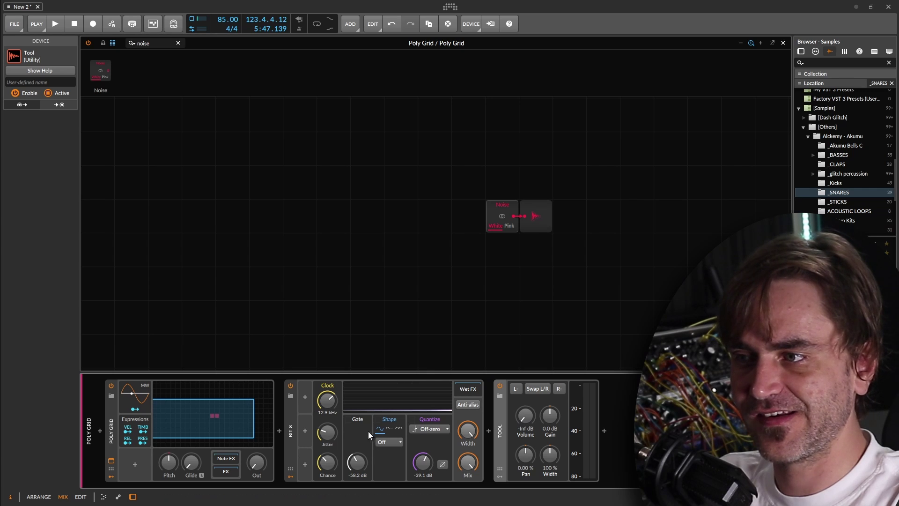
Step: Reset Poly Grid's output level to its default and set Bit-8's gate to -23.0 dB with a Clock Chance of 0 %
{"action": "double_click", "coordinate": [259, 462]}
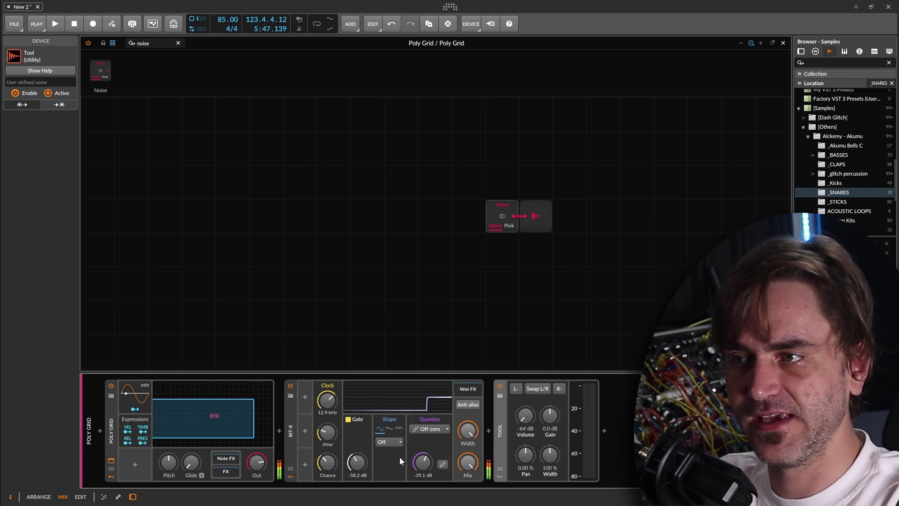
{"action": "left_click_drag", "start_coordinate": [354, 463], "coordinate": [330, 471]}
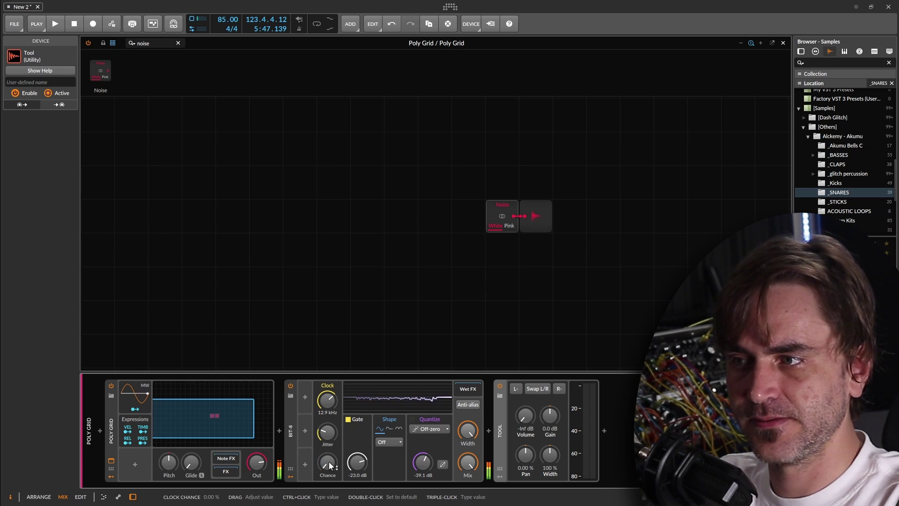
Step: Raise the Tool volume to -6.5 dB to audition Bit-8's Clock Chance around 0 %, and mute the Tool output again
{"action": "left_click_drag", "start_coordinate": [526, 419], "coordinate": [526, 403]}
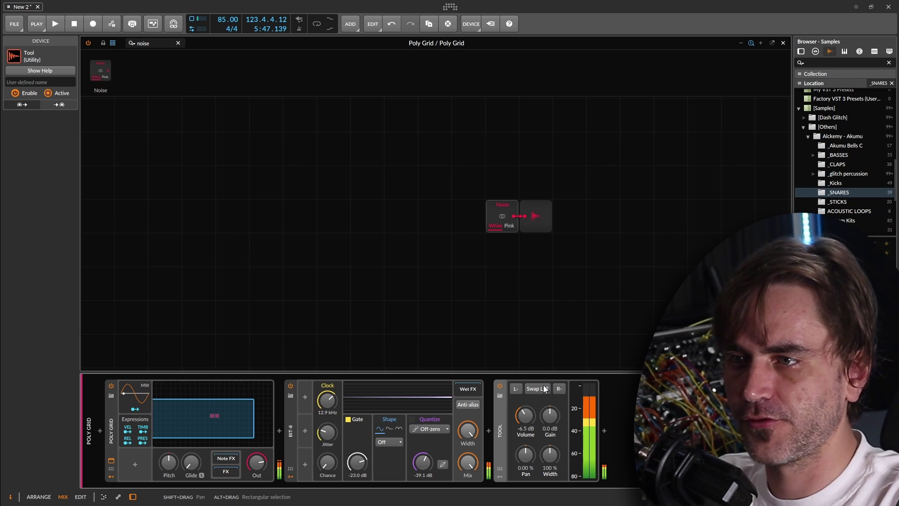
{"action": "left_click_drag", "start_coordinate": [327, 432], "coordinate": [327, 429]}
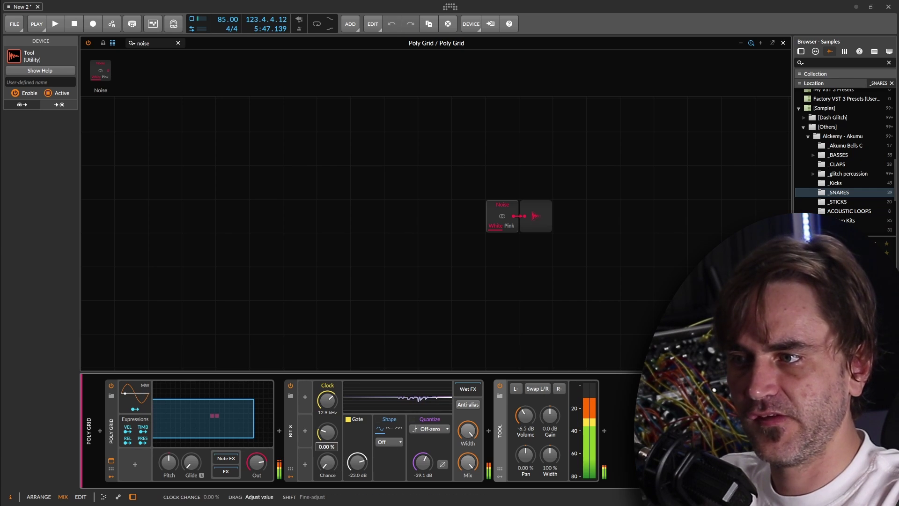
{"action": "left_click_drag", "start_coordinate": [327, 462], "coordinate": [327, 467]}
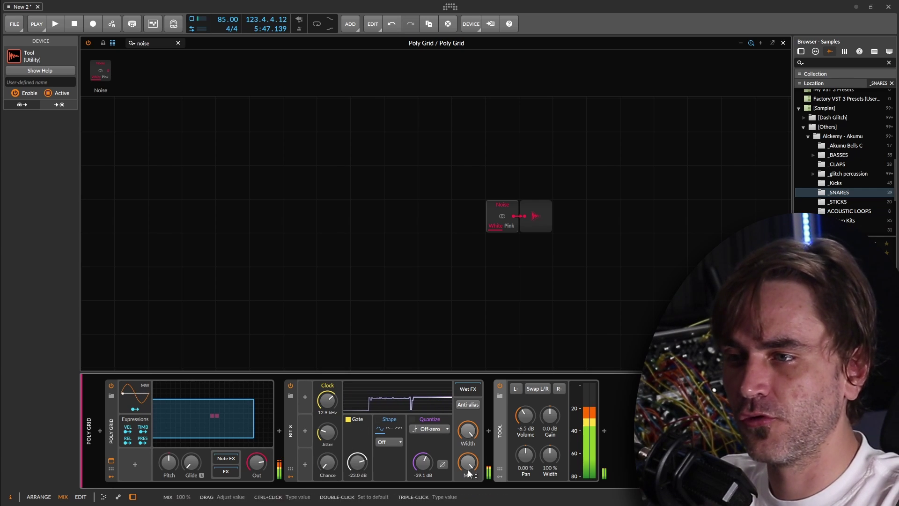
{"action": "left_click_drag", "start_coordinate": [524, 417], "coordinate": [524, 428]}
Step: Try Bit-8 with its gate at -38.4 dB and Clock Chance at about 27.5 %
{"action": "mouse_move", "coordinate": [331, 467]}
{"action": "left_mouse_down"}
{"action": "mouse_move", "coordinate": [332, 444]}
{"action": "mouse_move", "coordinate": [327, 451]}
{"action": "left_mouse_up"}
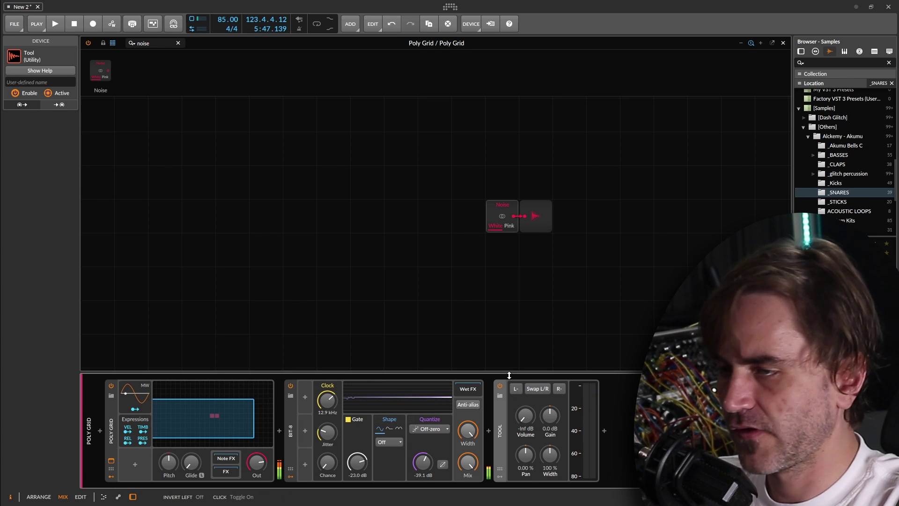
{"action": "left_click_drag", "start_coordinate": [524, 419], "coordinate": [521, 418]}
{"action": "mouse_move", "coordinate": [327, 462]}
{"action": "left_mouse_down"}
{"action": "mouse_move", "coordinate": [359, 465]}
{"action": "mouse_move", "coordinate": [331, 467]}
{"action": "left_mouse_up"}
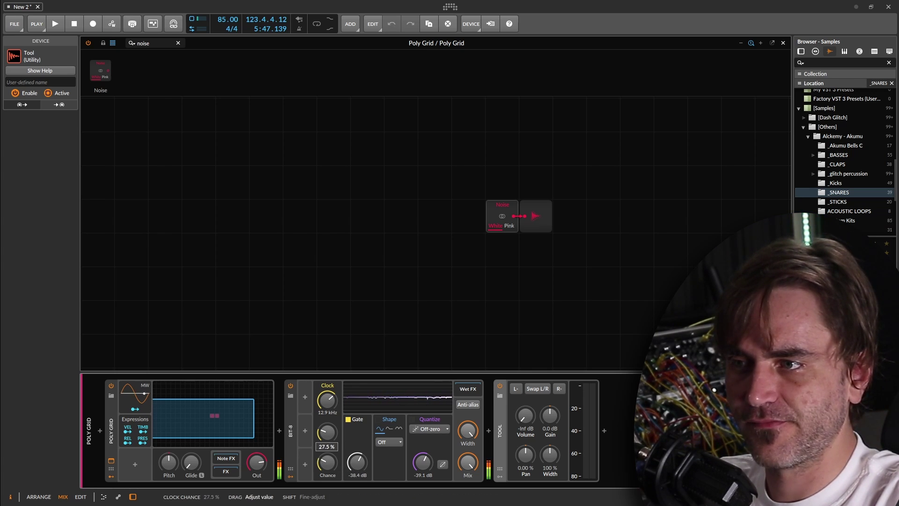
{"action": "left_click_drag", "start_coordinate": [327, 431], "coordinate": [327, 431]}
Step: Raise the Tool volume to about -8.2 dB and set Bit-8's gate to 0.0 dB with a low Clock Chance
{"action": "left_click_drag", "start_coordinate": [515, 418], "coordinate": [515, 416]}
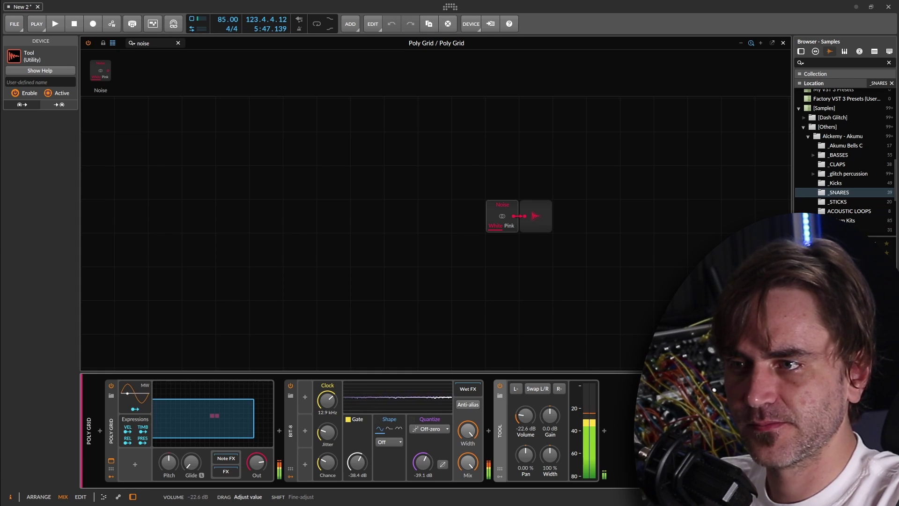
{"action": "left_click_drag", "start_coordinate": [521, 416], "coordinate": [521, 415]}
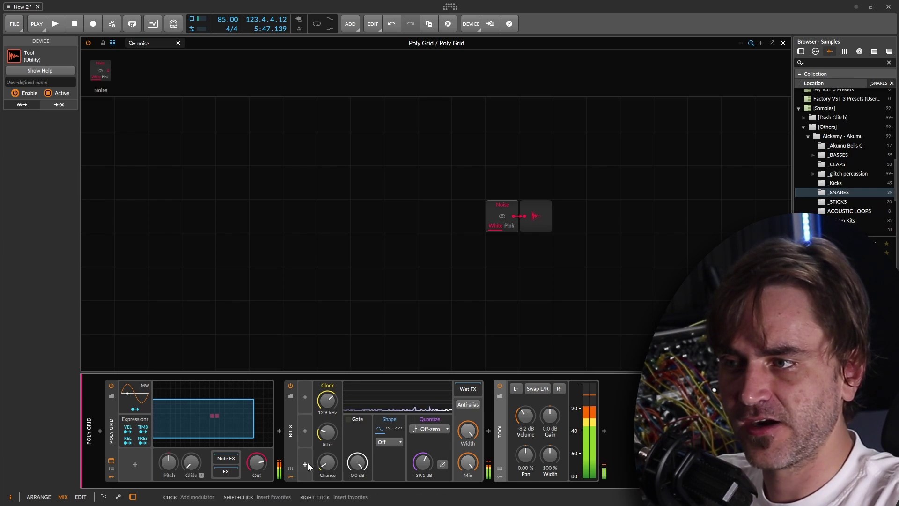
{"action": "left_click_drag", "start_coordinate": [329, 466], "coordinate": [327, 461]}
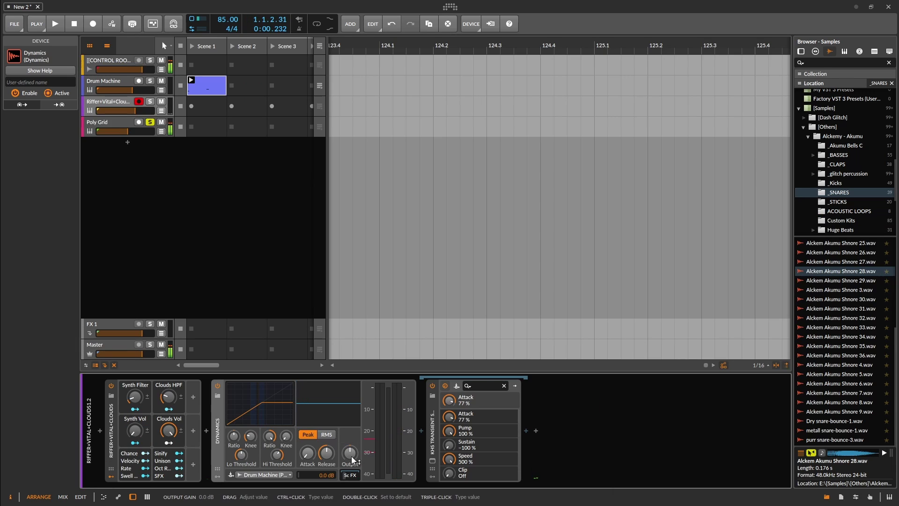
Step: Play the project briefly and select the Poly Grid track to show its device chain
{"action": "key", "text": "space"}
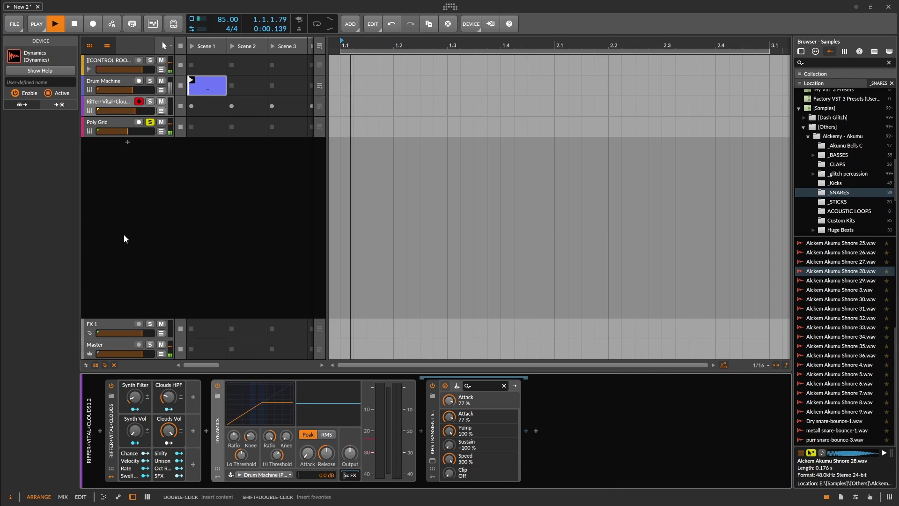
{"action": "left_click", "coordinate": [124, 129]}
{"action": "key", "text": "space"}
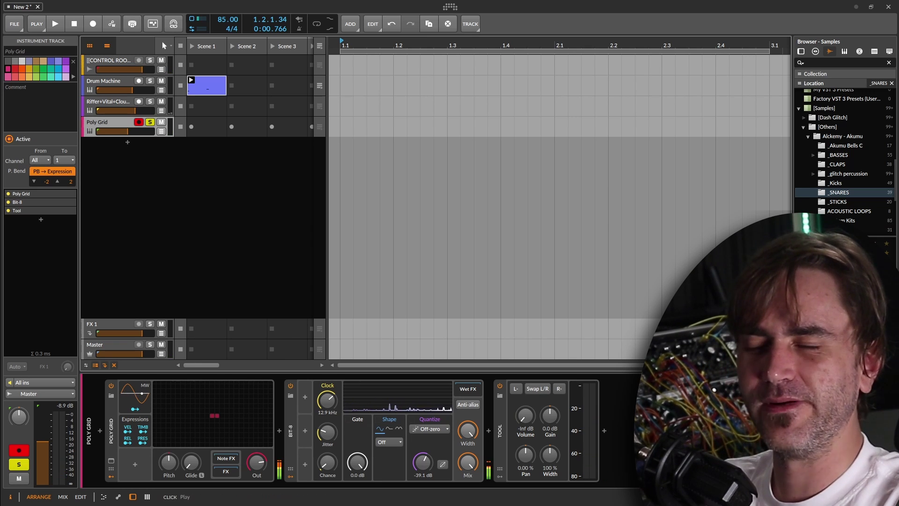
Step: Insert a Replacer device between Bit-8 and Tool, and collapse the Bit-8 device
{"action": "left_click", "coordinate": [488, 430]}
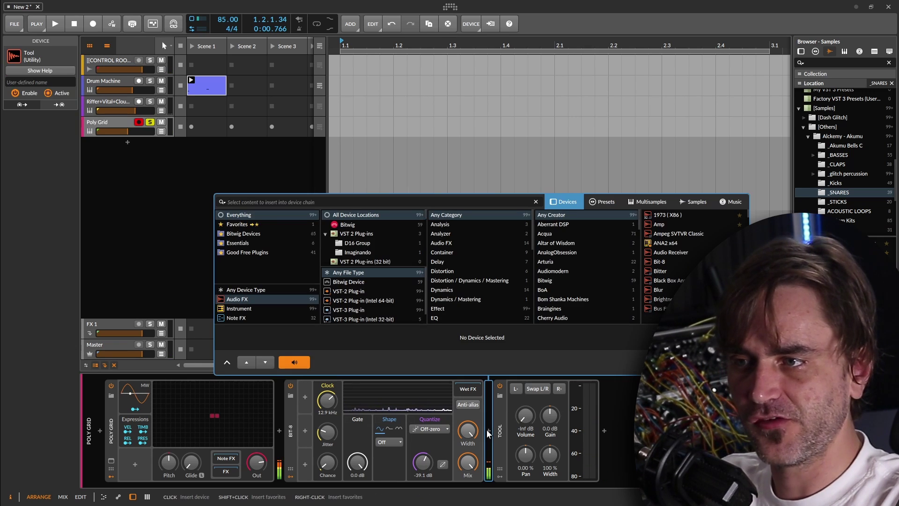
{"action": "type", "text": "trans"}
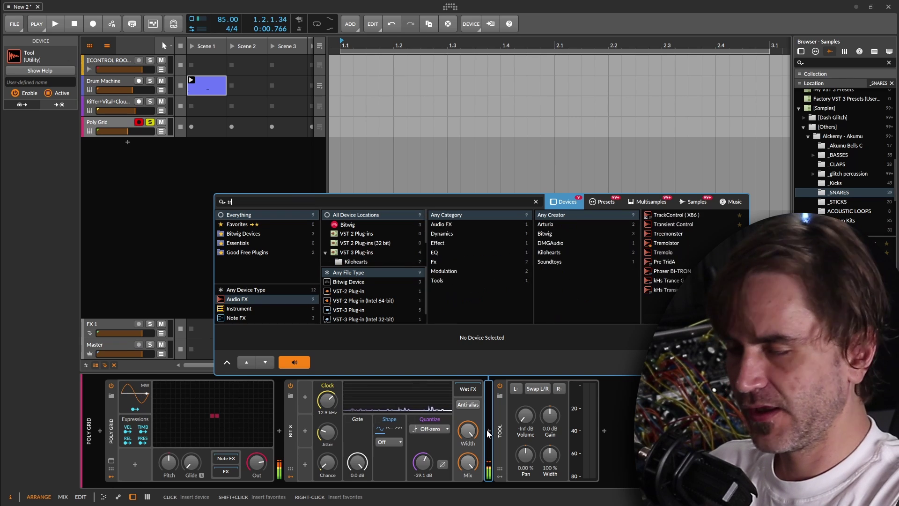
{"action": "key", "text": "BackSpace"}
{"action": "key", "text": "BackSpace"}
{"action": "key", "text": "BackSpace"}
{"action": "key", "text": "BackSpace"}
{"action": "key", "text": "BackSpace"}
{"action": "type", "text": "replace"}
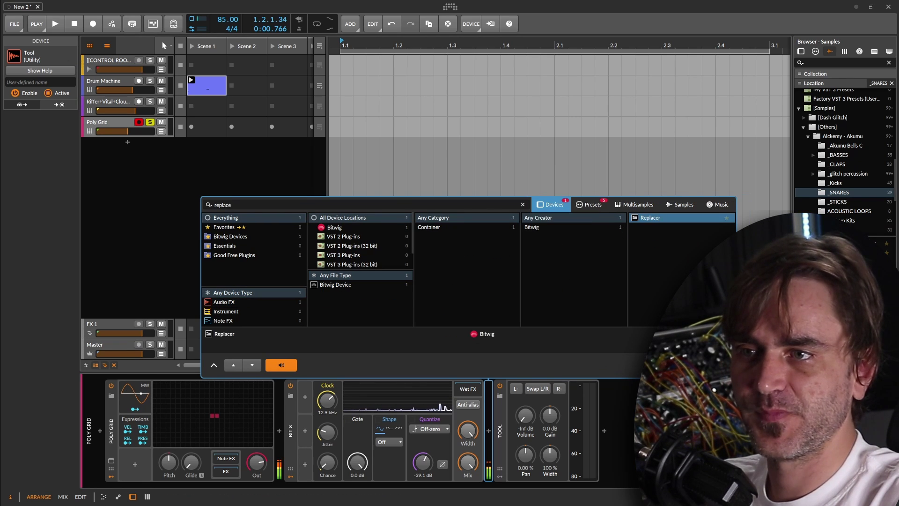
{"action": "key", "text": "Return"}
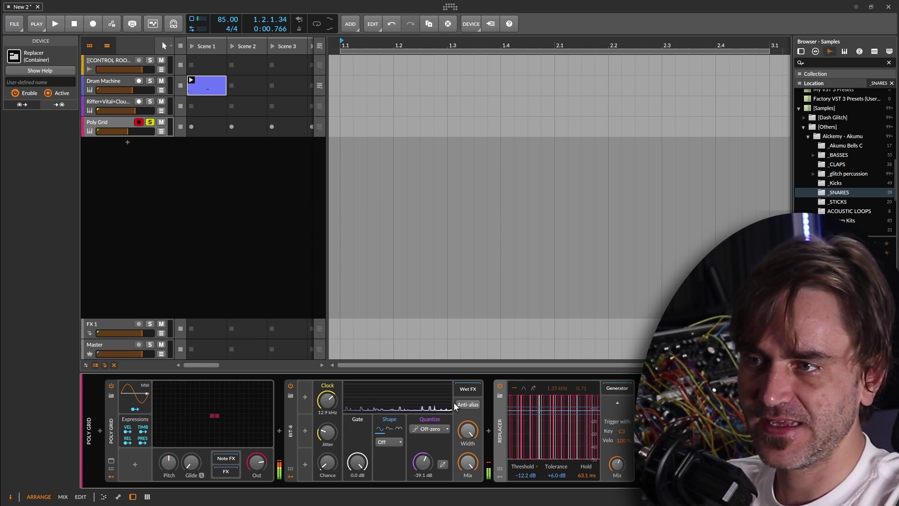
{"action": "double_click", "coordinate": [290, 428]}
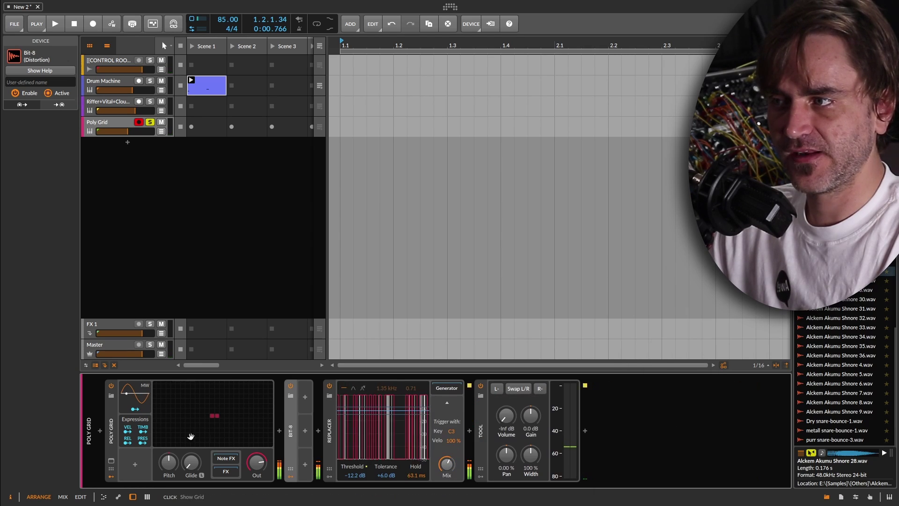
Step: Collapse the Poly Grid device and insert a Sampler into Replacer's Generator chain
{"action": "double_click", "coordinate": [113, 436]}
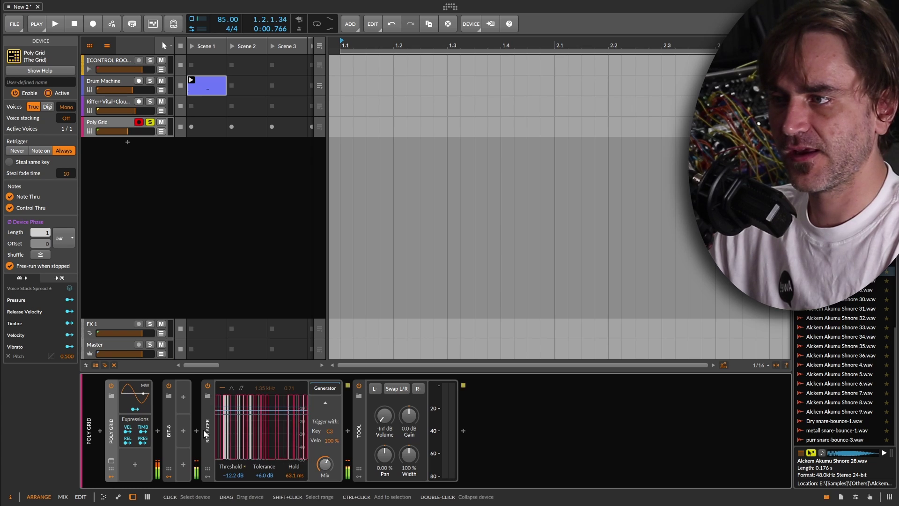
{"action": "left_click", "coordinate": [317, 389]}
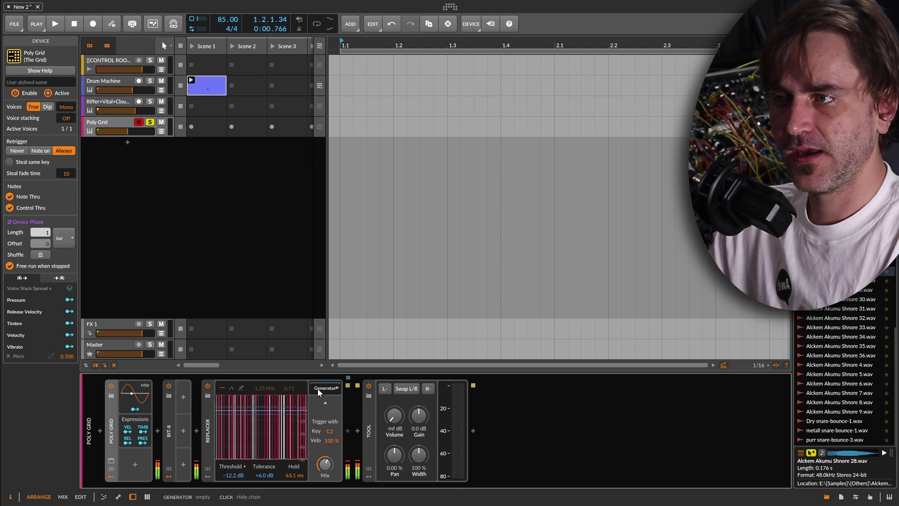
{"action": "left_click", "coordinate": [347, 431]}
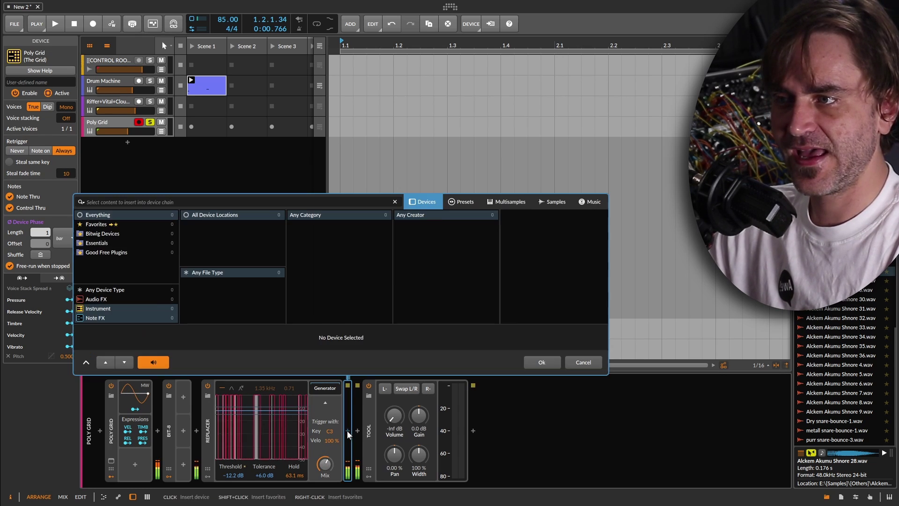
{"action": "type", "text": "sam"}
{"action": "left_click", "coordinate": [523, 223]}
{"action": "left_click", "coordinate": [544, 362]}
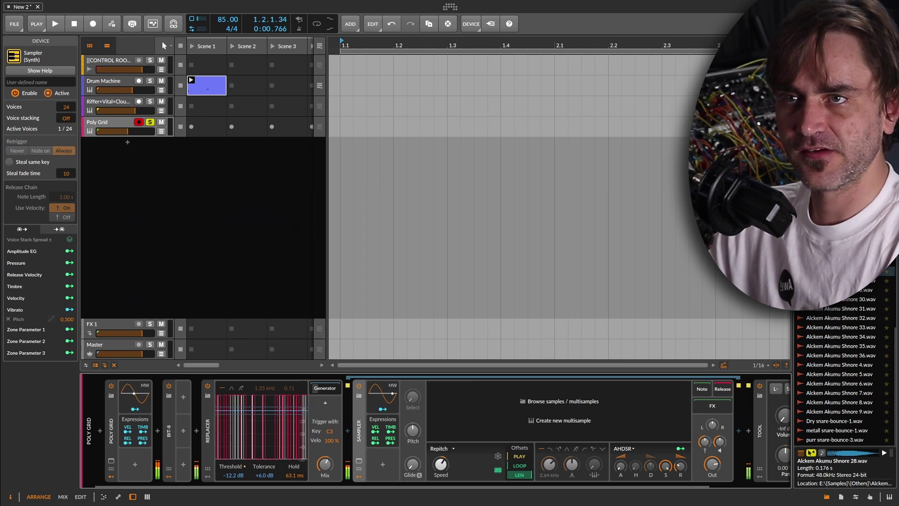
Step: Load ALckemy Akumu Sticks 2.wav from the _STICKS folder into the Sampler and raise Replacer's Mix to maximum
{"action": "left_click", "coordinate": [831, 197]}
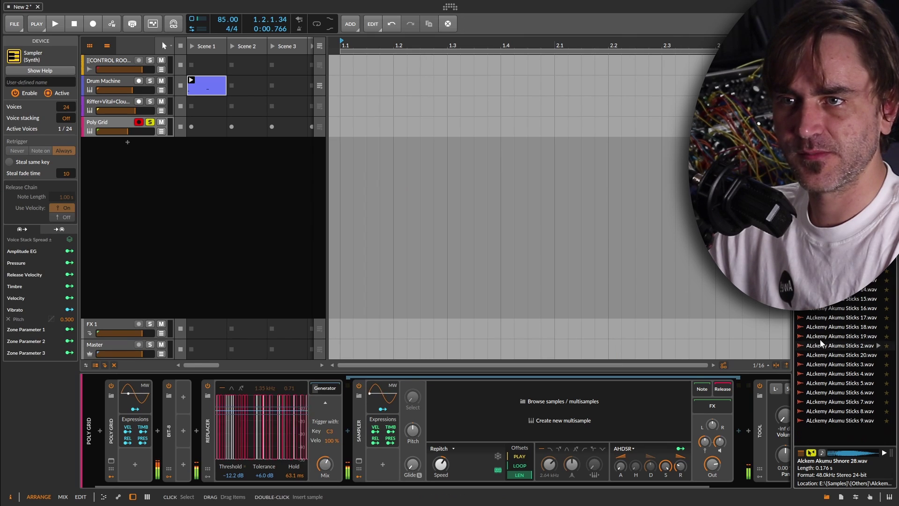
{"action": "left_click", "coordinate": [820, 338]}
{"action": "left_click_drag", "start_coordinate": [827, 349], "coordinate": [508, 416]}
{"action": "left_click_drag", "start_coordinate": [325, 463], "coordinate": [325, 421]}
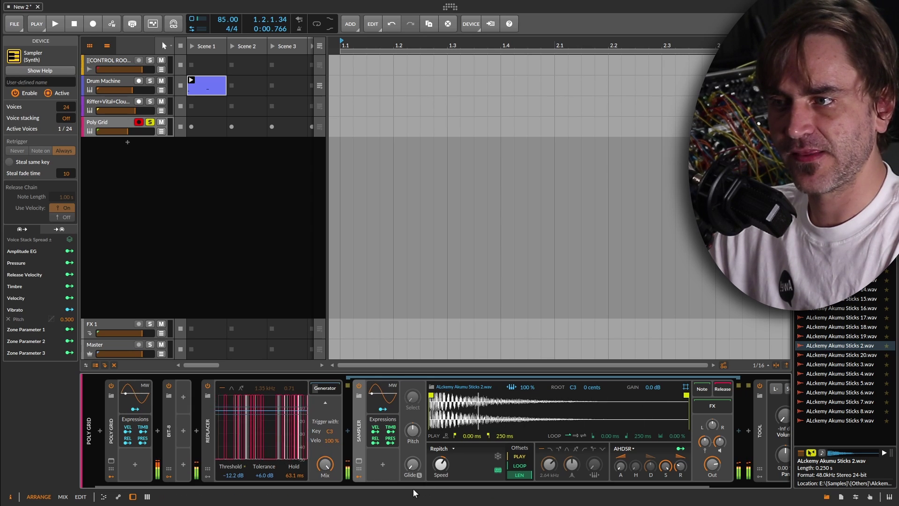
Step: Raise the Tool volume briefly to hear the triggered stick sample, and return it to -Inf dB
{"action": "left_click_drag", "start_coordinate": [414, 484], "coordinate": [462, 487]}
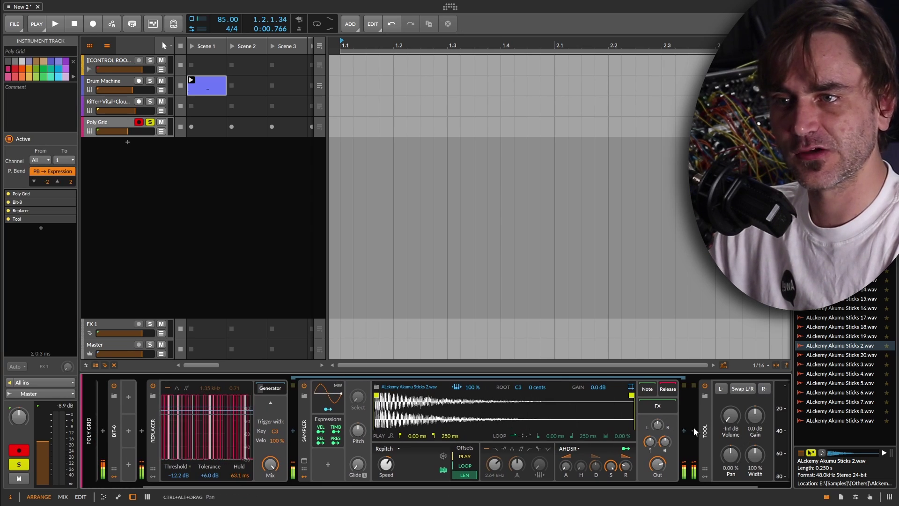
{"action": "left_click_drag", "start_coordinate": [718, 411], "coordinate": [718, 356]}
{"action": "left_click_drag", "start_coordinate": [730, 415], "coordinate": [729, 472]}
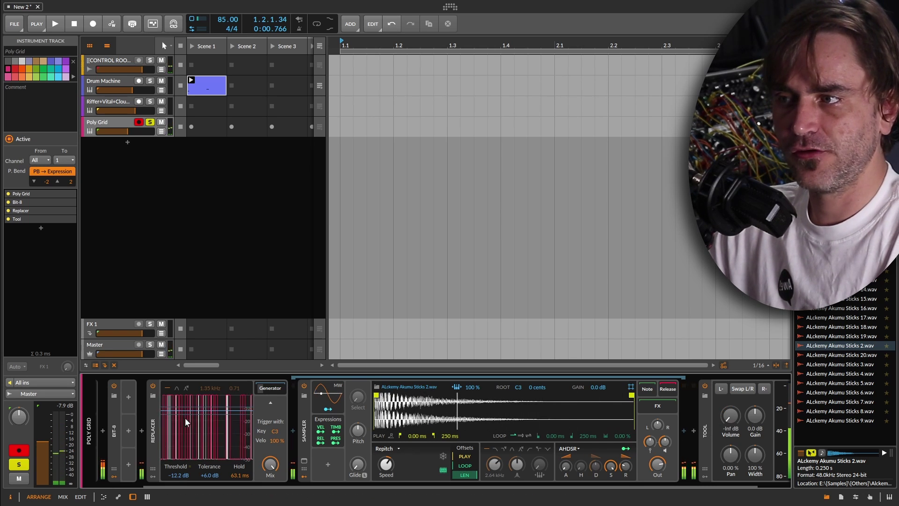
Step: Expand Bit-8 with Replacer collapsed, set its Clock to 100.0 kHz, and expand Replacer again
{"action": "left_click", "coordinate": [153, 439]}
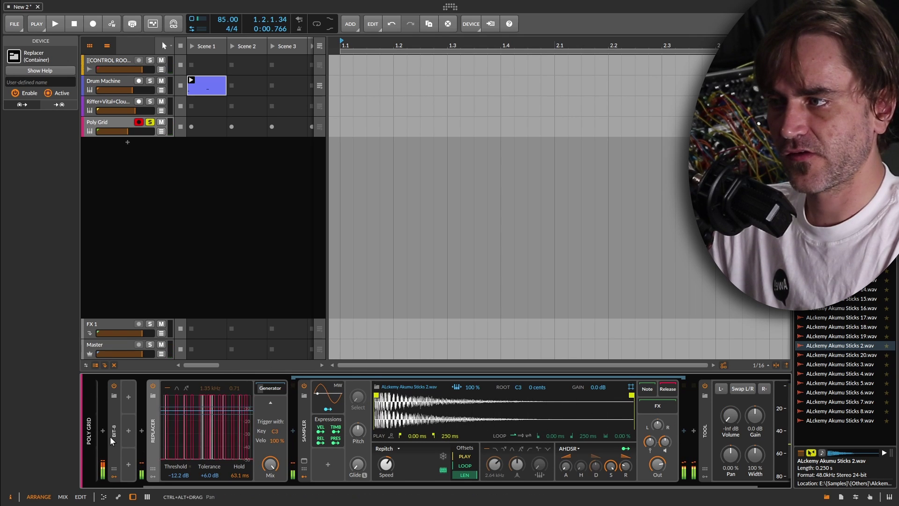
{"action": "double_click", "coordinate": [112, 436]}
{"action": "double_click", "coordinate": [322, 426]}
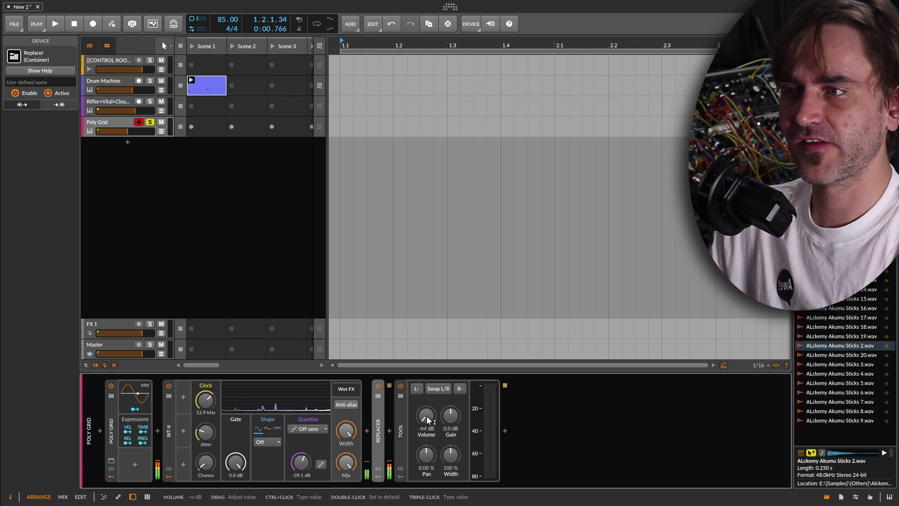
{"action": "double_click", "coordinate": [430, 431]}
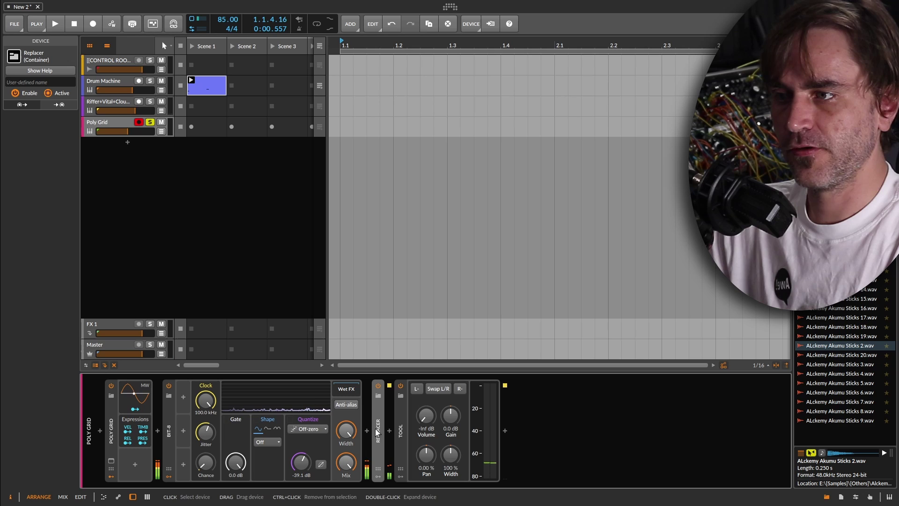
{"action": "double_click", "coordinate": [377, 432]}
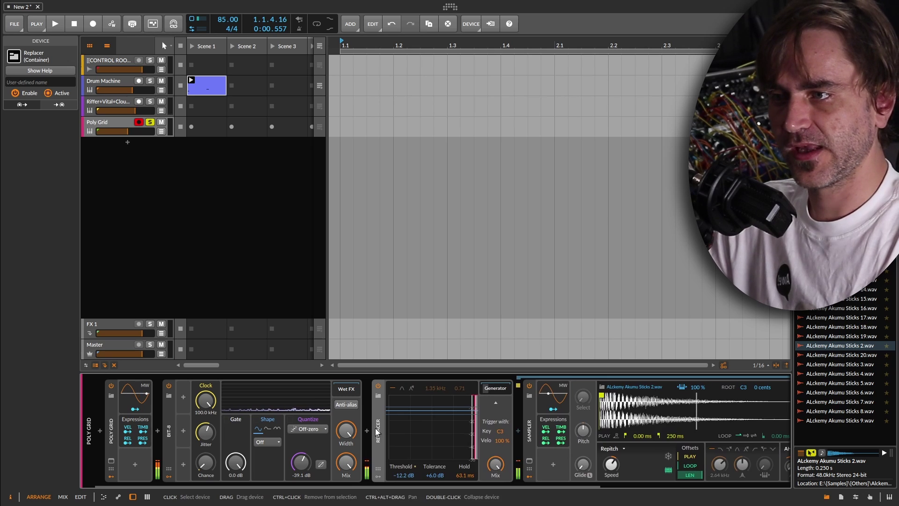
Step: Insert a Humanize note effect before the Sampler in Replacer's Generator chain
{"action": "left_click", "coordinate": [493, 388]}
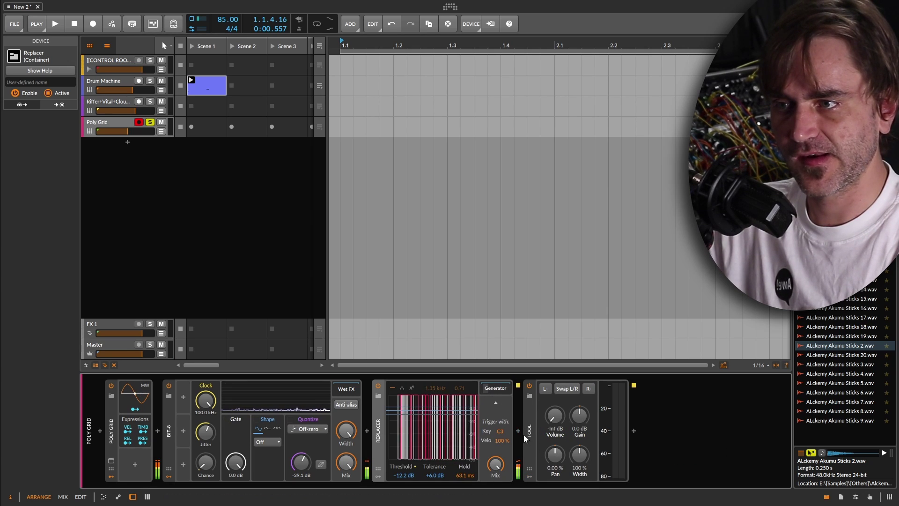
{"action": "left_click", "coordinate": [485, 385]}
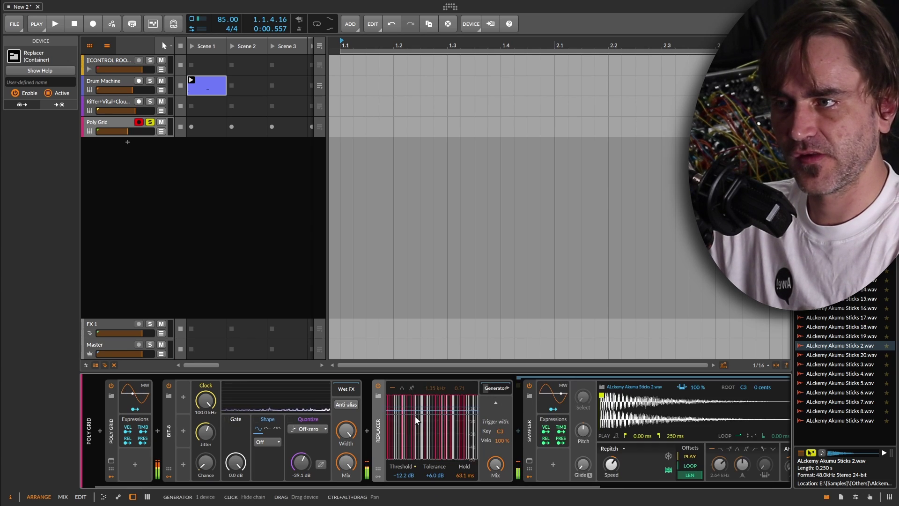
{"action": "left_click", "coordinate": [516, 431]}
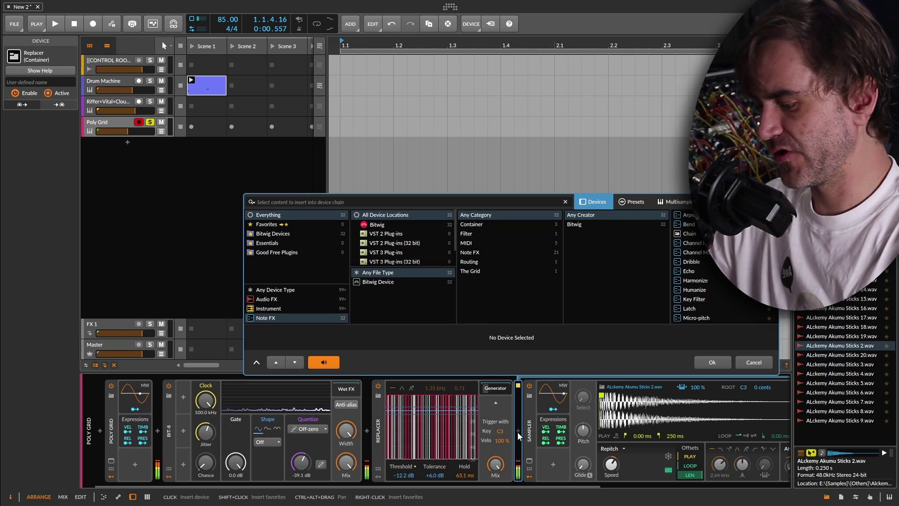
{"action": "type", "text": "huma"}
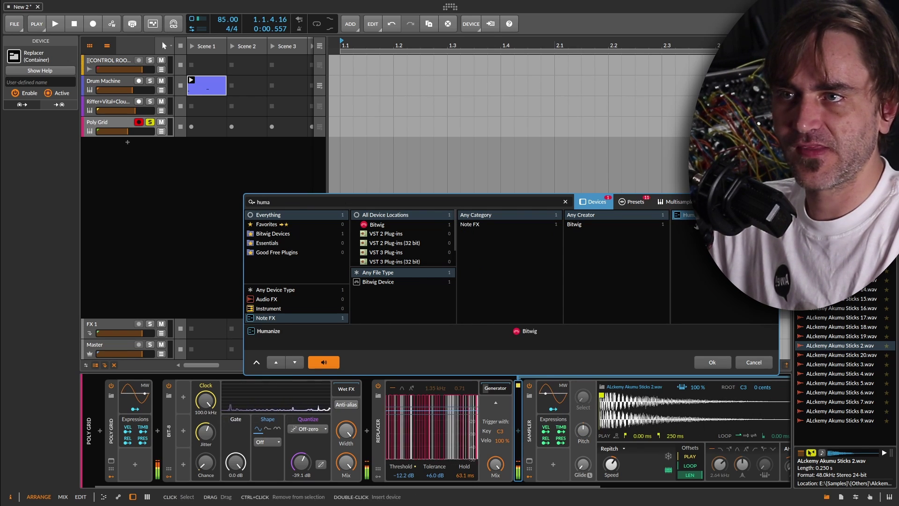
{"action": "left_click", "coordinate": [712, 358]}
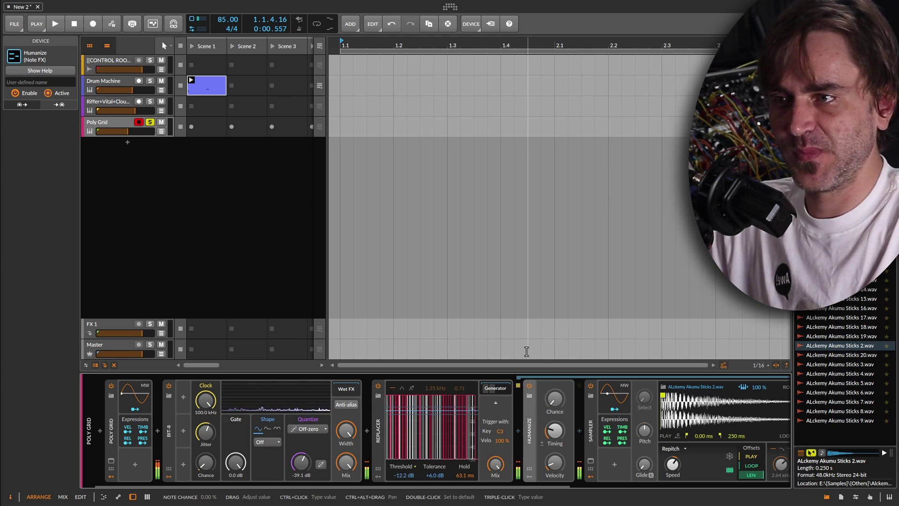
Step: Reset the Tool volume to 0.0 dB and set Humanize's Chance to 100 %
{"action": "left_click_drag", "start_coordinate": [546, 440], "coordinate": [396, 441]}
{"action": "left_click_drag", "start_coordinate": [592, 445], "coordinate": [532, 445]}
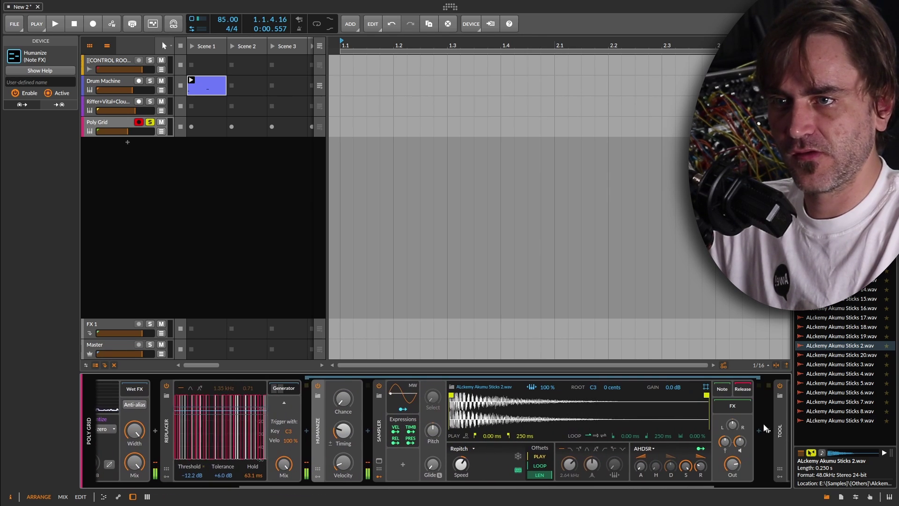
{"action": "left_click_drag", "start_coordinate": [764, 427], "coordinate": [709, 433]}
{"action": "double_click", "coordinate": [749, 433]}
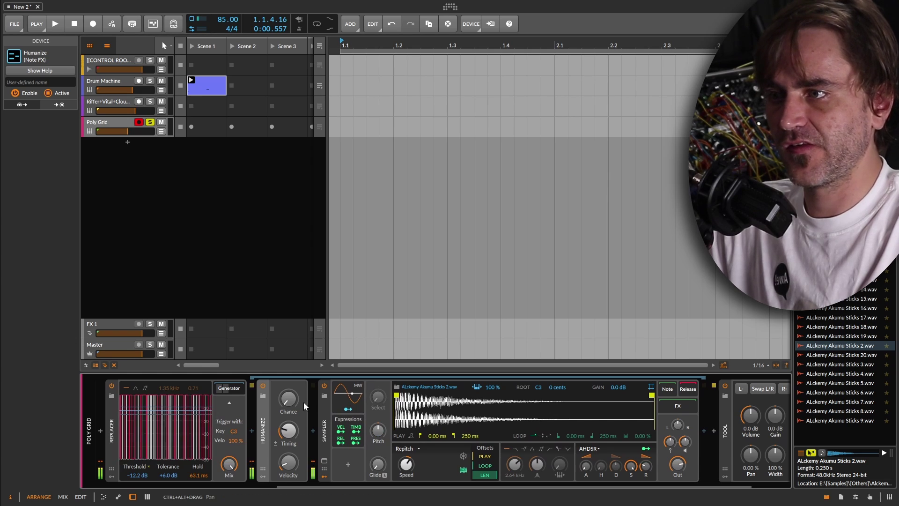
{"action": "left_click_drag", "start_coordinate": [288, 402], "coordinate": [287, 375]}
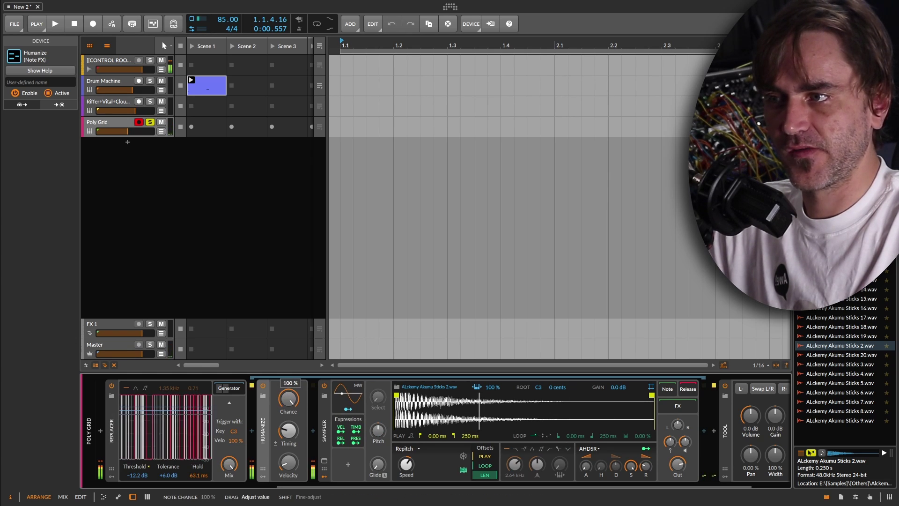
Step: Insert a Quantize note effect before Humanize in the Generator chain
{"action": "left_click", "coordinate": [252, 431]}
{"action": "type", "text": "q"}
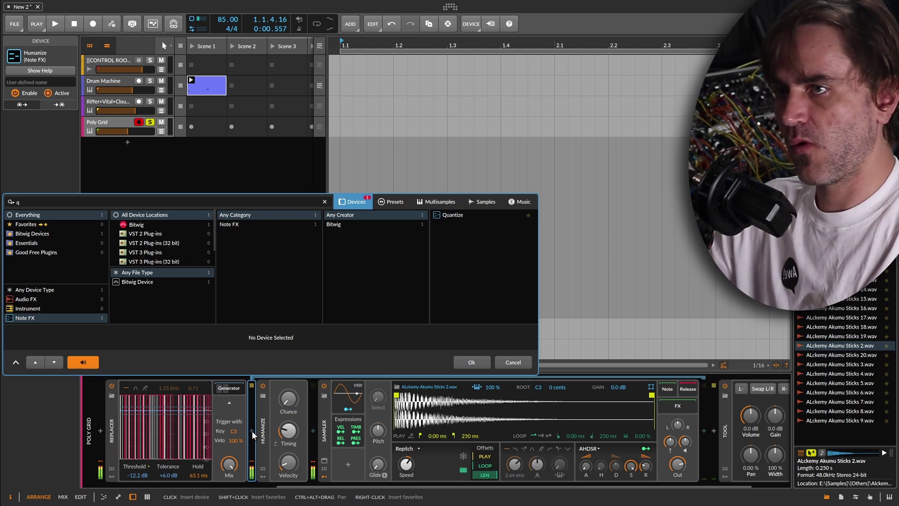
{"action": "type", "text": "ua"}
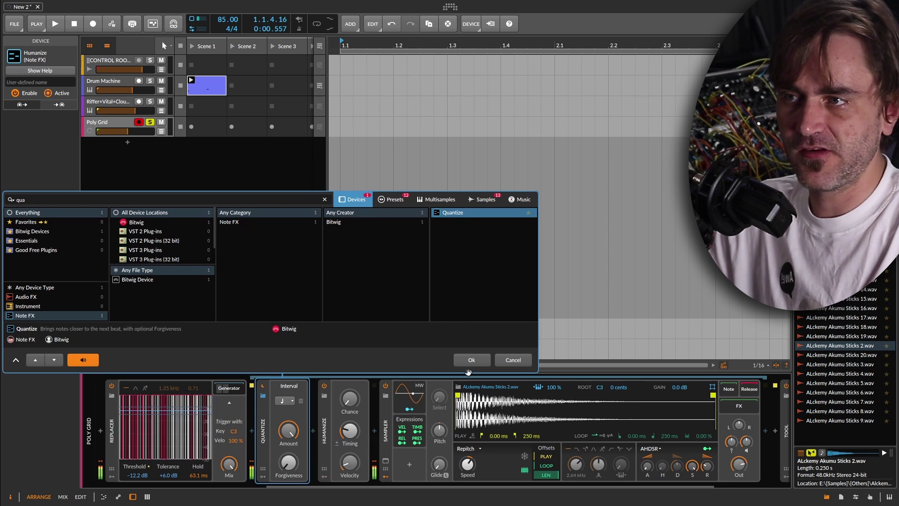
{"action": "left_click", "coordinate": [471, 359]}
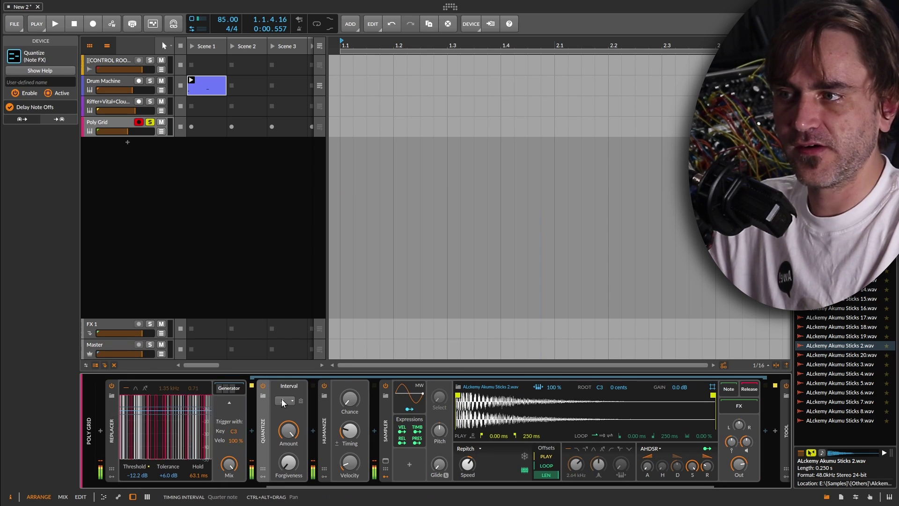
Step: Set Quantize's interval to 32nd note and its Forgiveness to 13.0 %, and lower its Amount slightly
{"action": "left_click", "coordinate": [282, 399]}
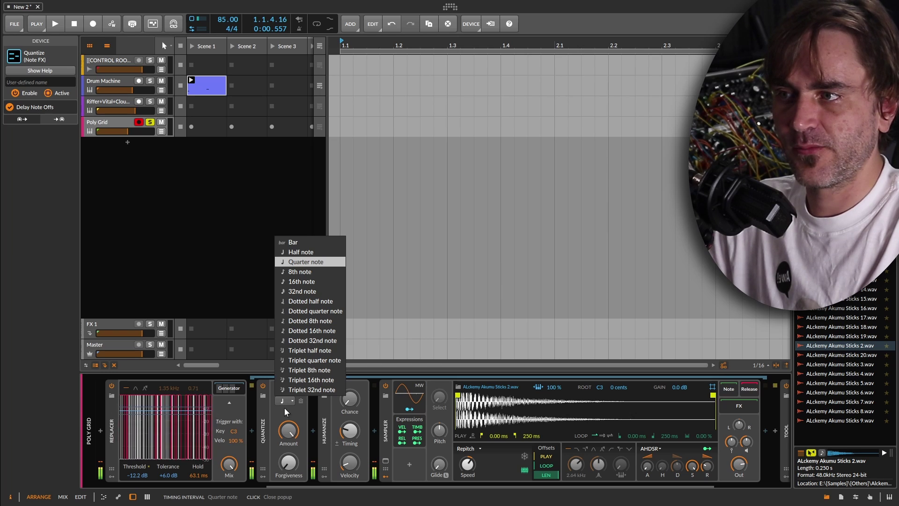
{"action": "left_click", "coordinate": [290, 291]}
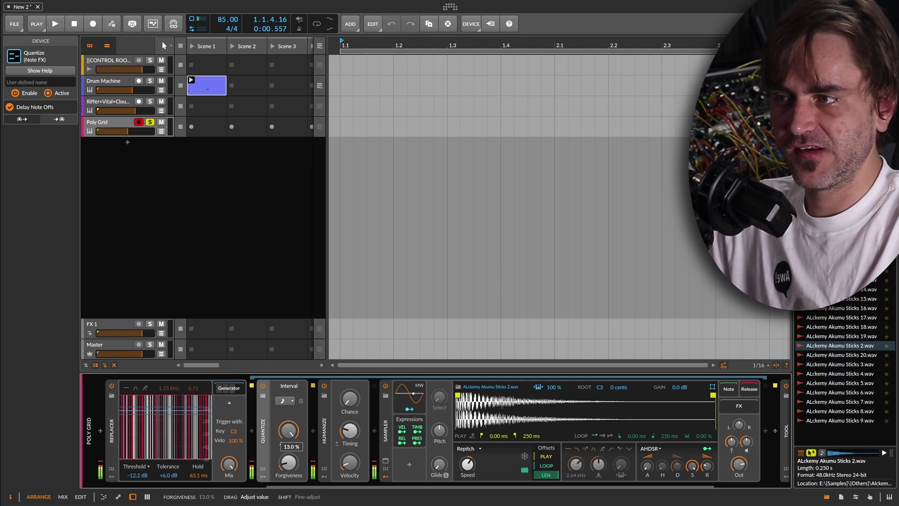
{"action": "left_click_drag", "start_coordinate": [288, 431], "coordinate": [289, 442]}
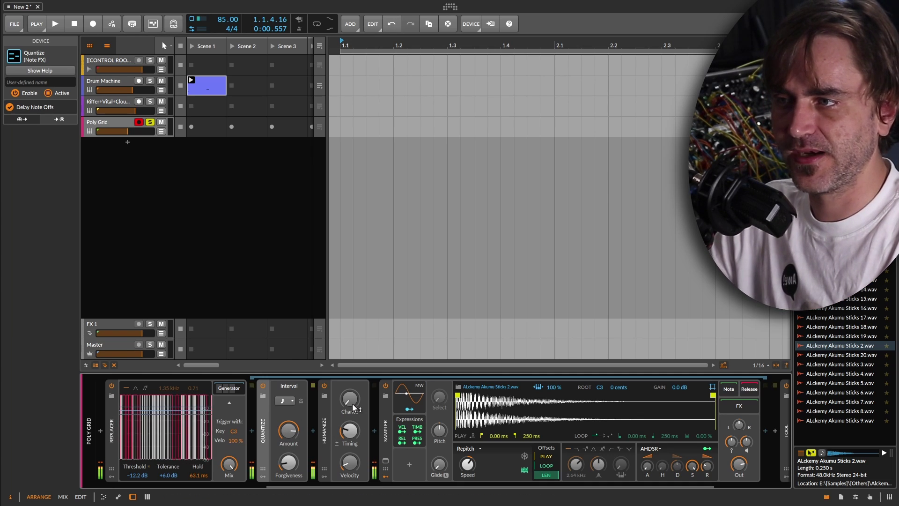
Step: Set Humanize's Chance to 42.0 % and collapse the Humanize and Quantize devices
{"action": "left_click_drag", "start_coordinate": [348, 406], "coordinate": [347, 410]}
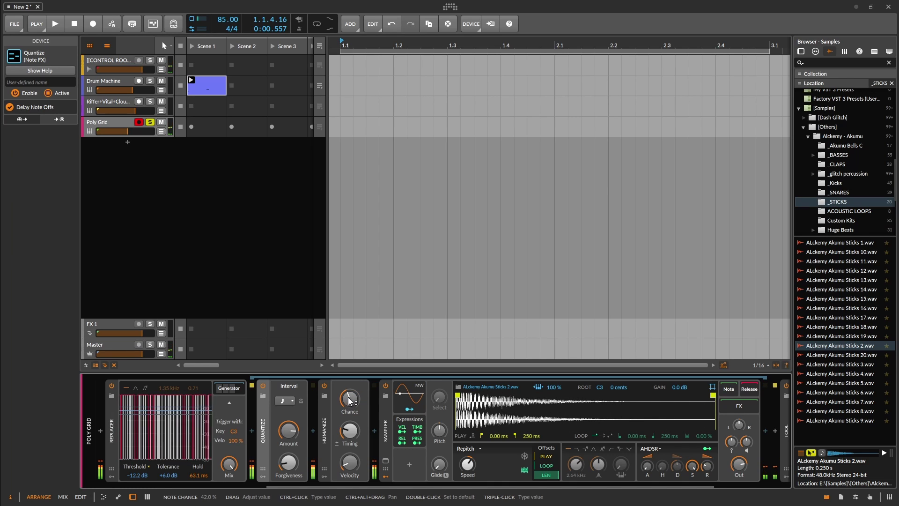
{"action": "left_click", "coordinate": [323, 429]}
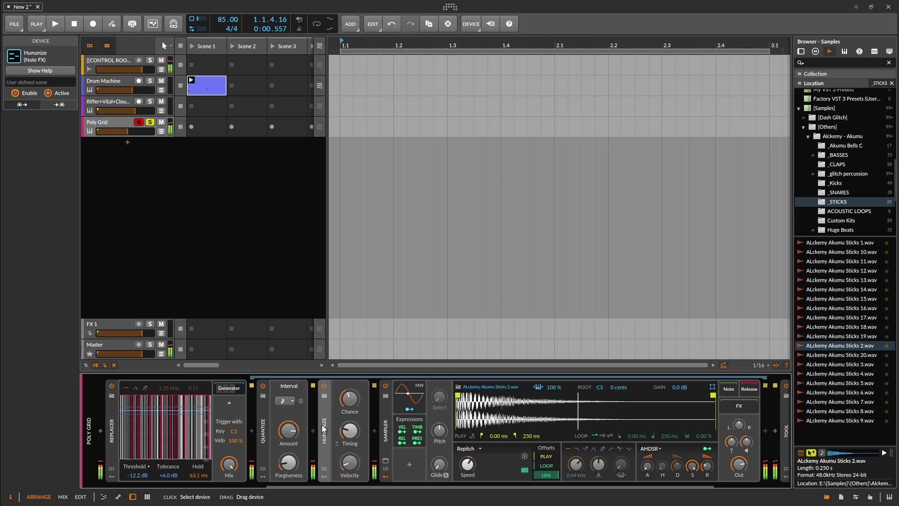
{"action": "double_click", "coordinate": [323, 425]}
{"action": "double_click", "coordinate": [263, 431]}
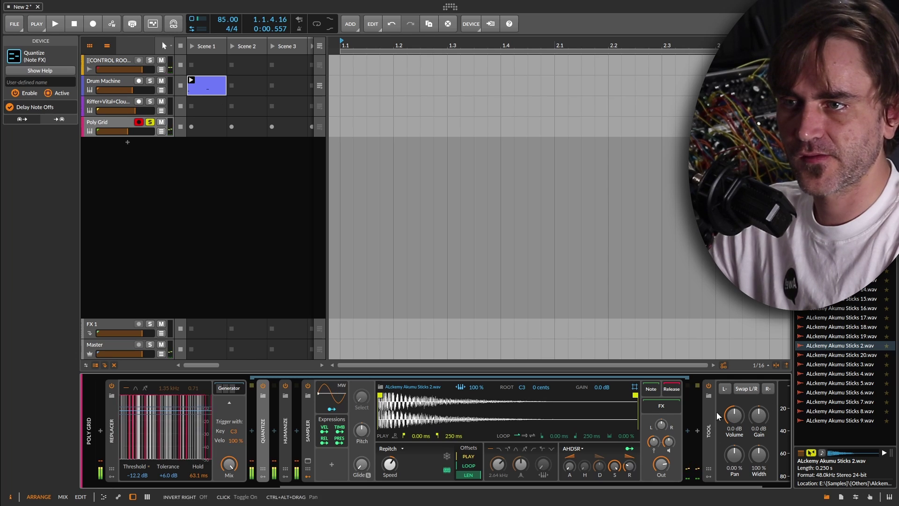
Step: Insert a Freq Shifter device between Replacer and Tool
{"action": "left_click", "coordinate": [697, 430]}
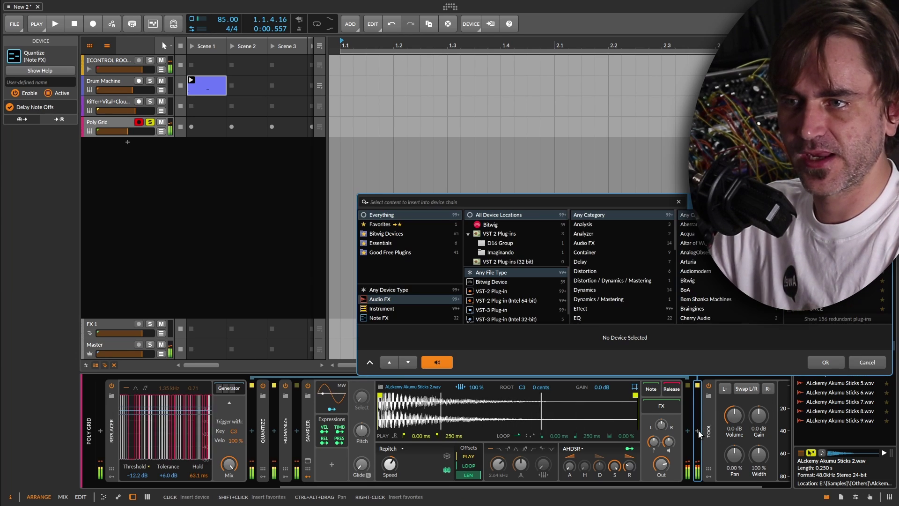
{"action": "type", "text": "freq"}
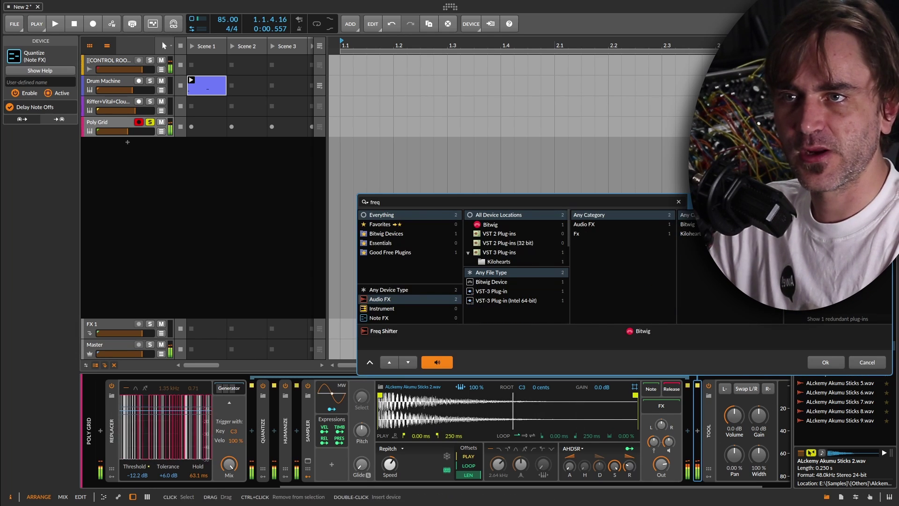
{"action": "key", "text": "Return"}
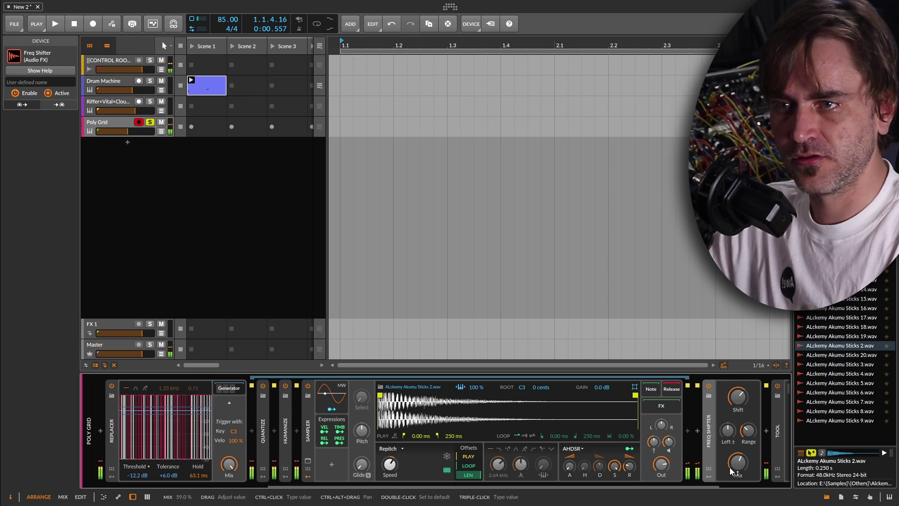
Step: Lower Freq Shifter's Shift and set its frequency Range to about 208 Hz
{"action": "left_click_drag", "start_coordinate": [716, 486], "coordinate": [790, 488]}
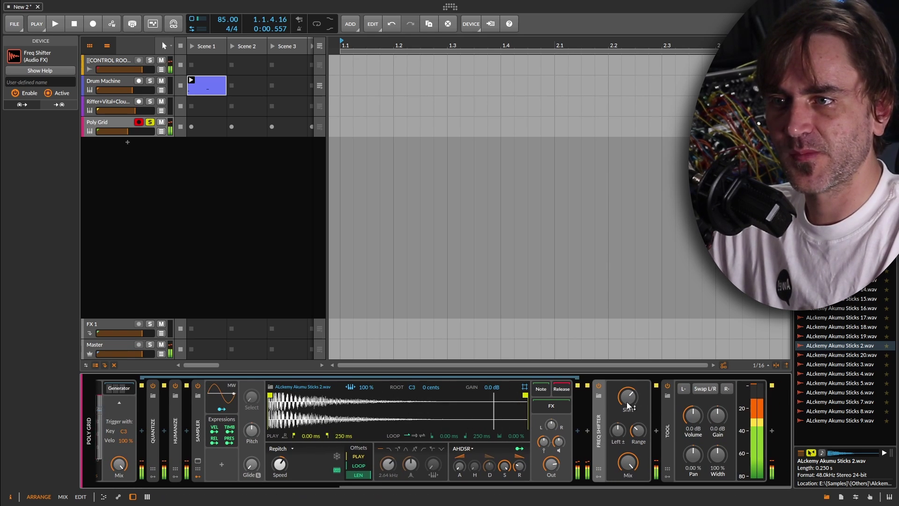
{"action": "left_click_drag", "start_coordinate": [637, 434], "coordinate": [651, 416]}
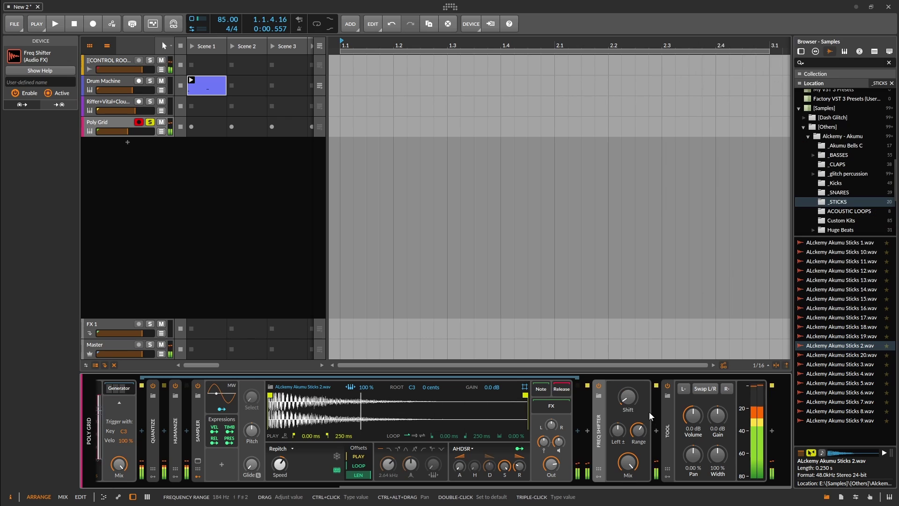
{"action": "scroll", "coordinate": [640, 437], "scroll_direction": "up", "scroll_amount": 3}
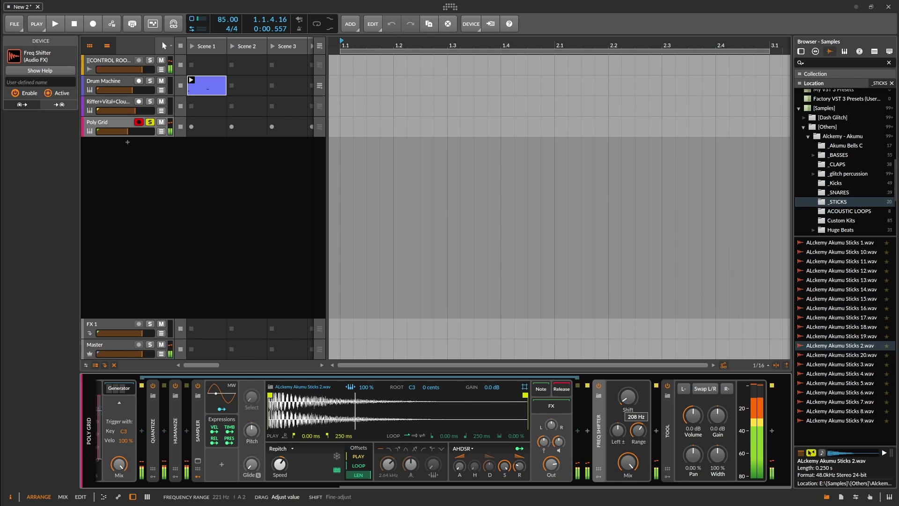
Step: Insert a Convolution device between Freq Shifter and Tool
{"action": "left_click", "coordinate": [657, 432]}
{"action": "type", "text": "convo"}
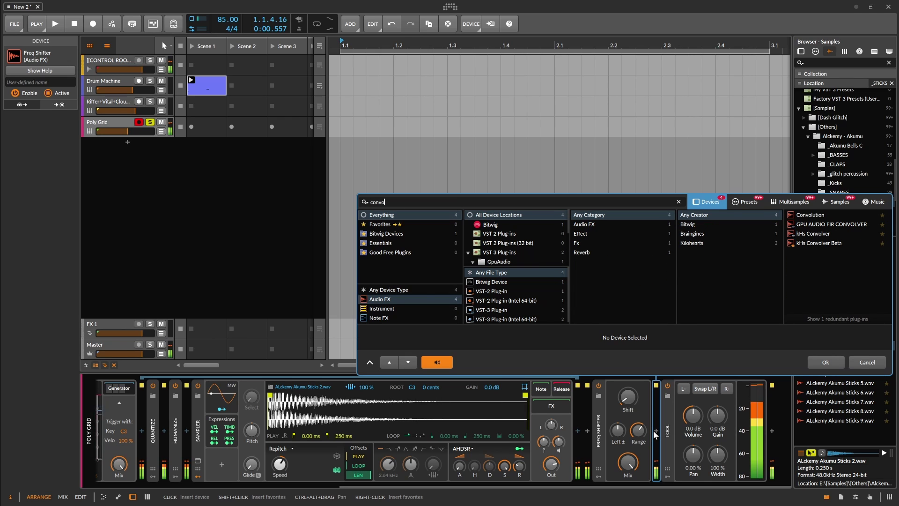
{"action": "left_click", "coordinate": [810, 215]}
{"action": "left_click", "coordinate": [815, 362]}
Step: Try several Synthetic impulses in Convolution, load Plonked Inharmonicity, and lower the device's Tune
{"action": "left_click", "coordinate": [527, 387]}
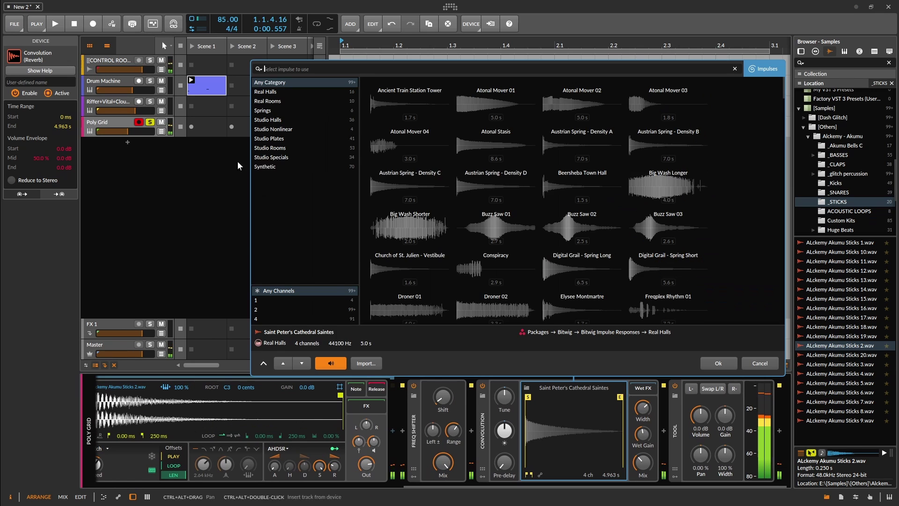
{"action": "left_click", "coordinate": [264, 166]}
{"action": "left_click", "coordinate": [496, 186]}
{"action": "left_click", "coordinate": [496, 240]}
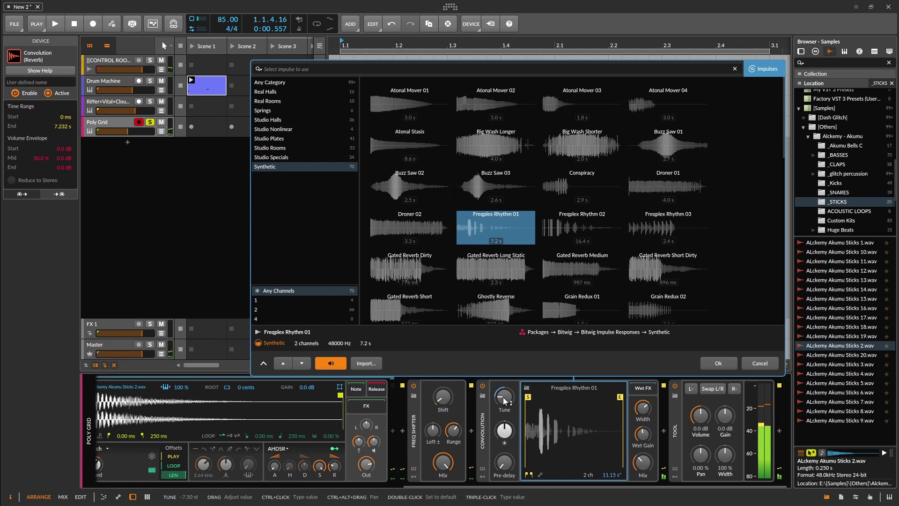
{"action": "left_click", "coordinate": [582, 270]}
{"action": "left_click", "coordinate": [665, 307]}
{"action": "left_click_drag", "start_coordinate": [503, 397], "coordinate": [503, 365]}
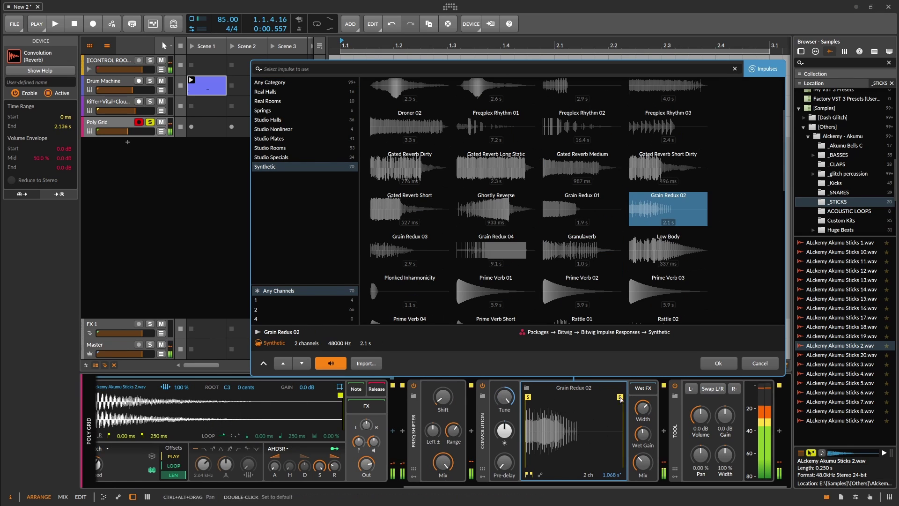
{"action": "left_click", "coordinate": [415, 289]}
{"action": "left_click_drag", "start_coordinate": [505, 396], "coordinate": [507, 397]}
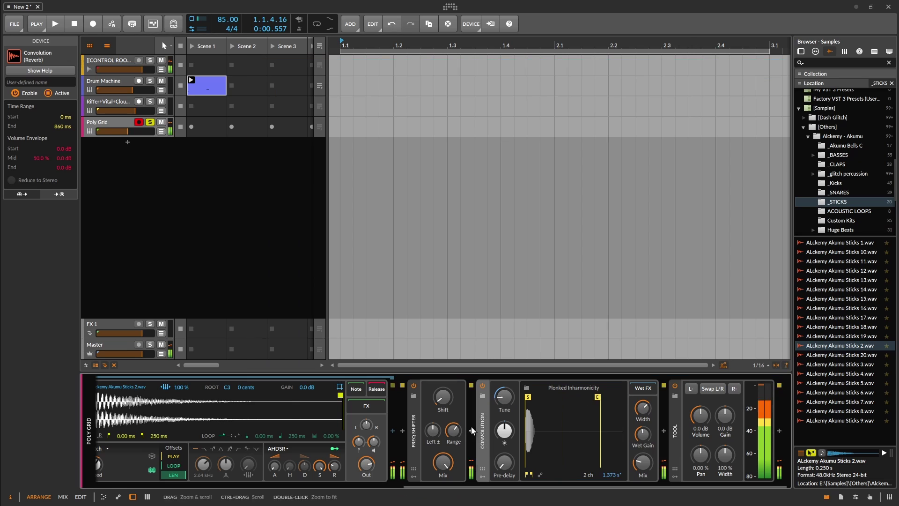
Step: Collapse the Convolution and Tool devices and add a Random modulator to Freq Shifter
{"action": "scroll", "coordinate": [478, 435], "scroll_direction": "up", "scroll_amount": 3}
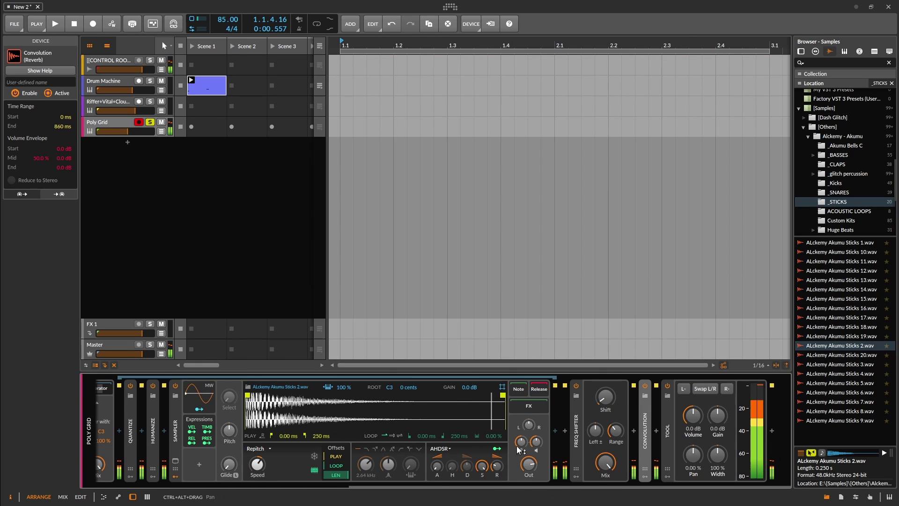
{"action": "left_click", "coordinate": [666, 442]}
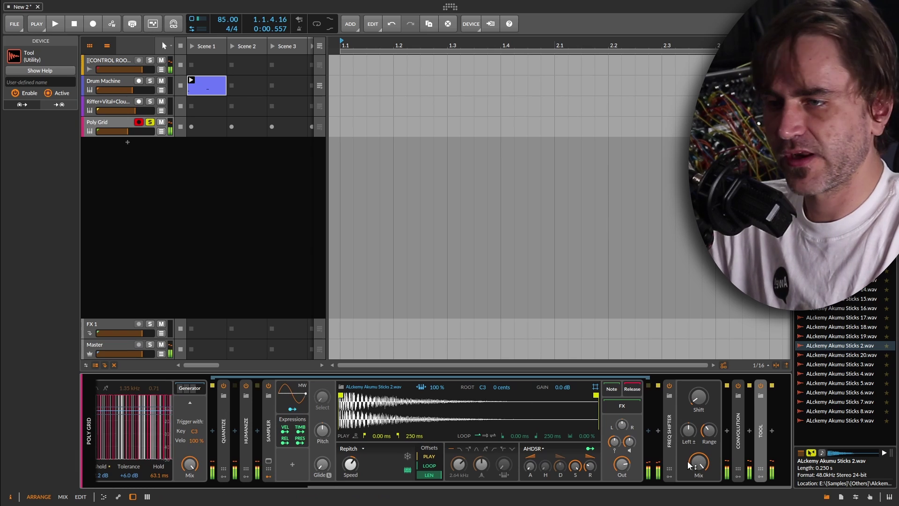
{"action": "left_click", "coordinate": [667, 473]}
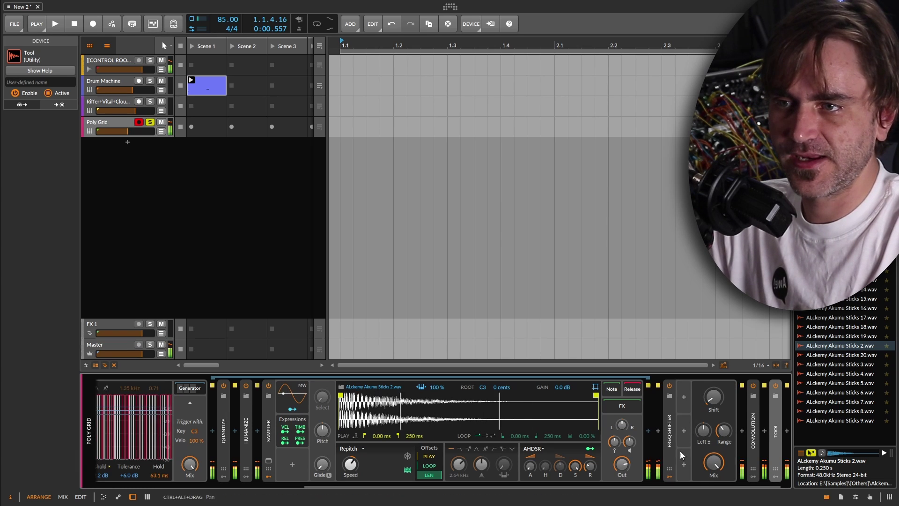
{"action": "left_click", "coordinate": [684, 397]}
{"action": "left_click", "coordinate": [704, 377]}
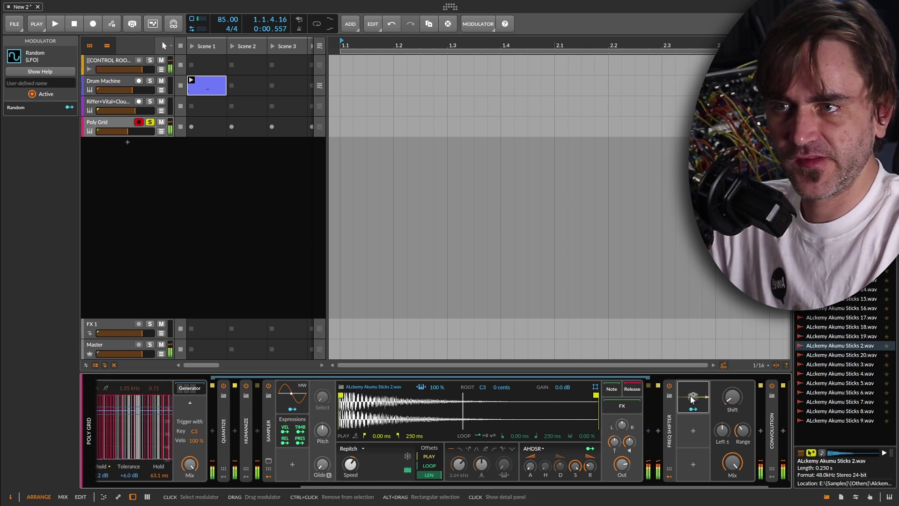
Step: Set Freq Shifter's Random modulator to Note trigger with the hold (fermata) timebase and start its modulation assignment
{"action": "left_click", "coordinate": [691, 396]}
{"action": "left_click_drag", "start_coordinate": [698, 438], "coordinate": [576, 442]}
{"action": "left_click", "coordinate": [644, 474]}
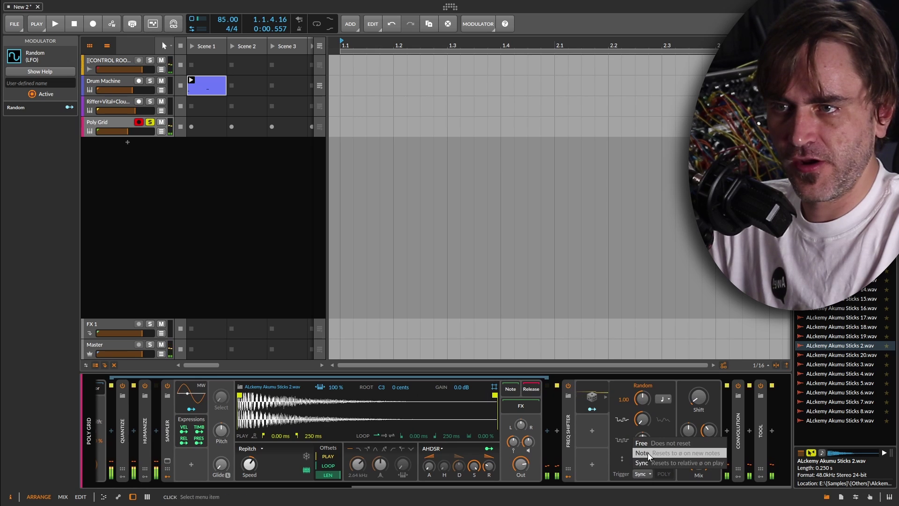
{"action": "left_click", "coordinate": [649, 448]}
{"action": "left_click", "coordinate": [662, 398]}
{"action": "left_click", "coordinate": [675, 387]}
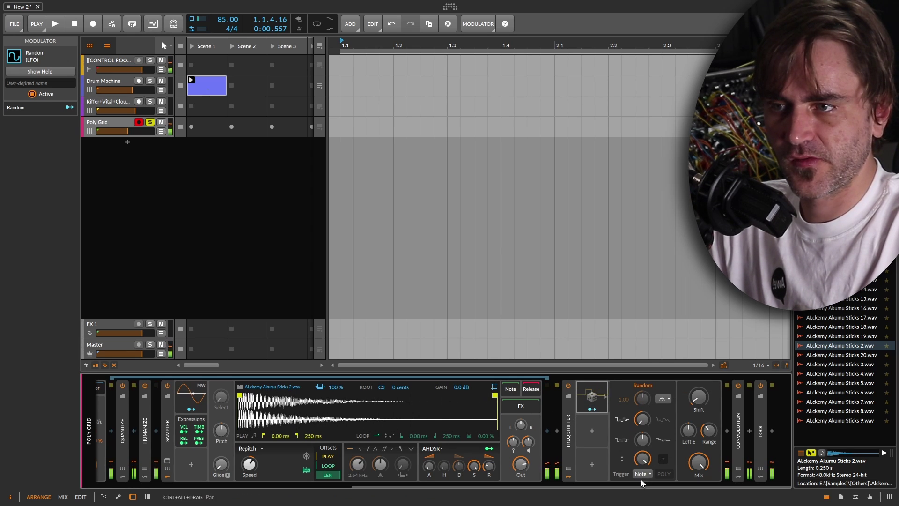
{"action": "left_click", "coordinate": [587, 410]}
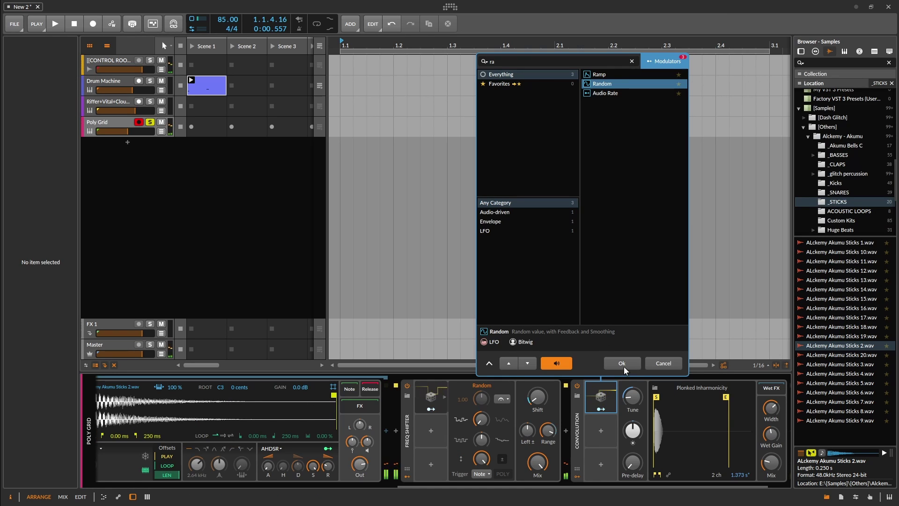
Step: Add a Random modulator to Convolution and map it to Tone by 25.68, Mix by 0.275 and Pre-delay by 0.056
{"action": "left_click", "coordinate": [622, 364]}
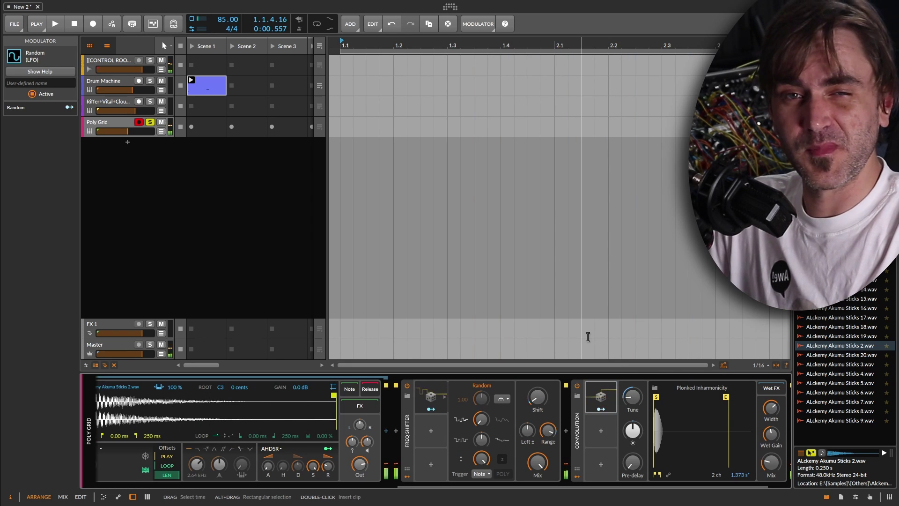
{"action": "left_click", "coordinate": [601, 410]}
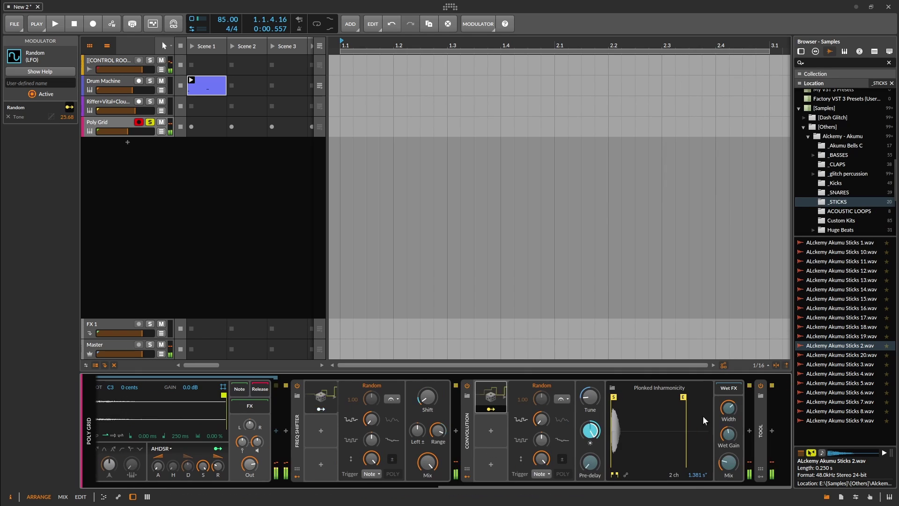
{"action": "left_click", "coordinate": [612, 407]}
Step: Try placing Convolution ahead of Freq Shifter in the chain
{"action": "left_click_drag", "start_coordinate": [467, 441], "coordinate": [499, 432]}
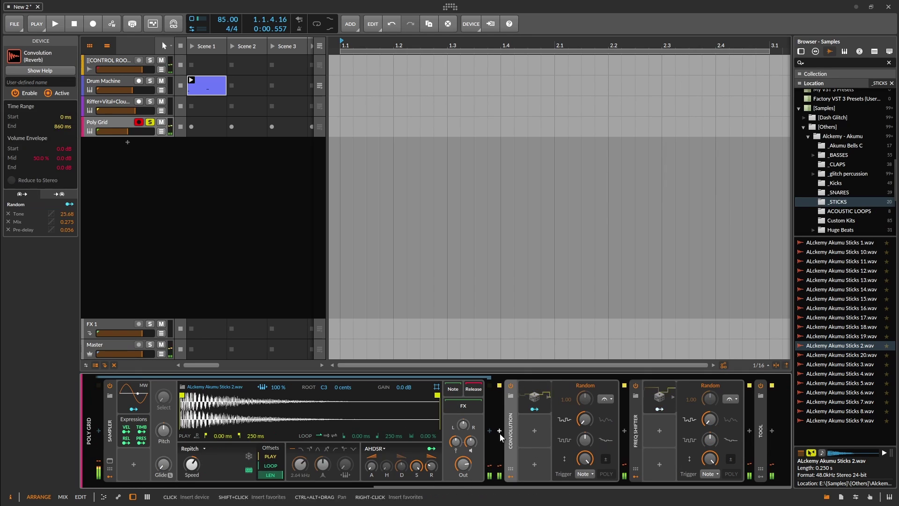
{"action": "double_click", "coordinate": [510, 442]}
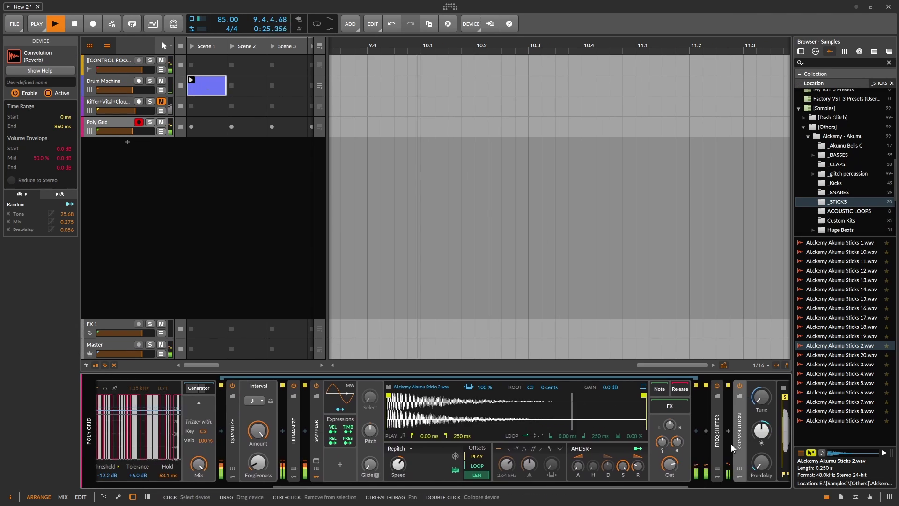
Step: Shorten Convolution's impulse response so that it ends at 443 ms
{"action": "scroll", "coordinate": [732, 448], "scroll_direction": "right", "scroll_amount": 4}
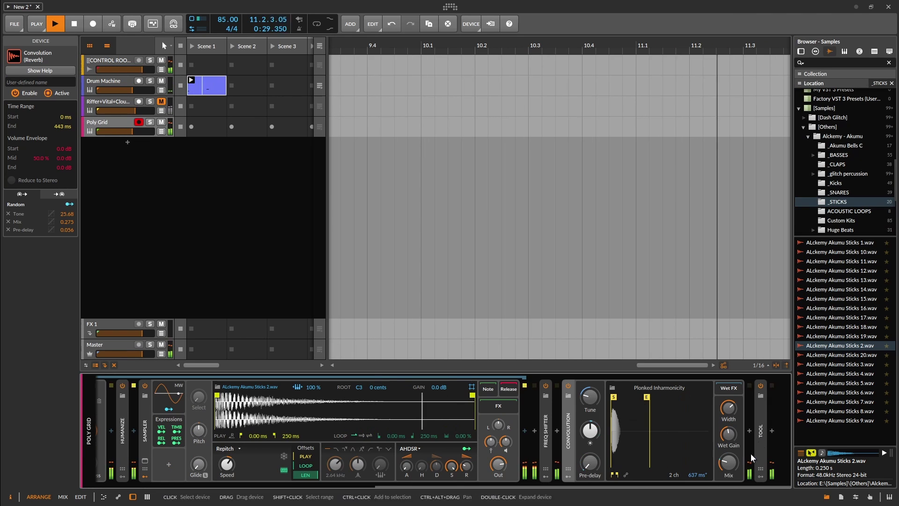
{"action": "double_click", "coordinate": [568, 440]}
{"action": "double_click", "coordinate": [739, 440]}
{"action": "scroll", "coordinate": [735, 449], "scroll_direction": "right", "scroll_amount": 4}
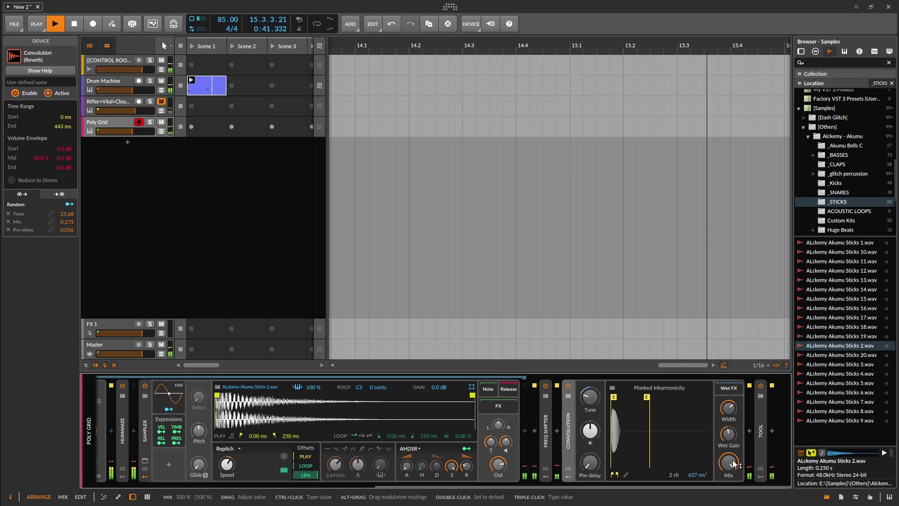
Step: Remove the Random modulation from Convolution's Mix and Pre-delay, and lower its Mix
{"action": "left_click", "coordinate": [568, 476]}
{"action": "scroll", "coordinate": [570, 442], "scroll_direction": "right", "scroll_amount": 3}
{"action": "left_click", "coordinate": [8, 221]}
{"action": "left_click", "coordinate": [8, 222]}
{"action": "left_click_drag", "start_coordinate": [729, 463], "coordinate": [729, 489]}
Step: Collapse the Convolution device and stop playback
{"action": "scroll", "coordinate": [644, 478], "scroll_direction": "left", "scroll_amount": 4}
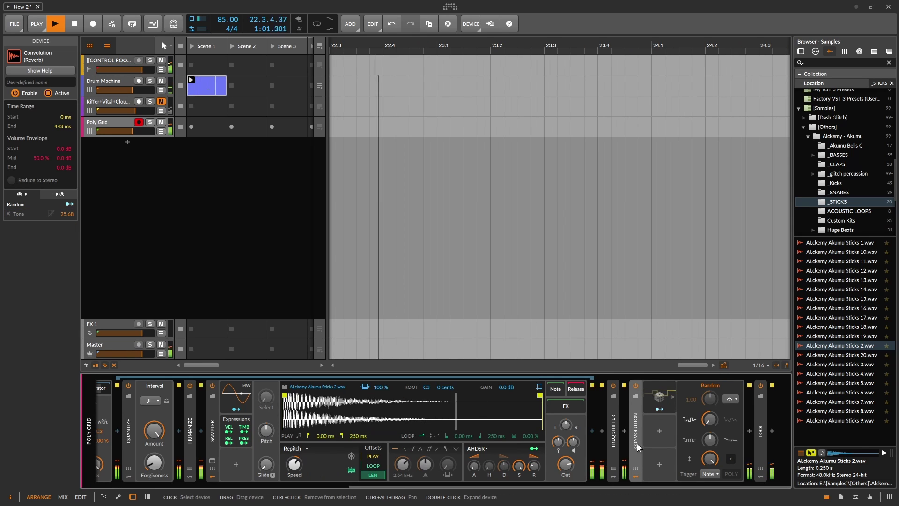
{"action": "scroll", "coordinate": [644, 478], "scroll_direction": "left", "scroll_amount": 1}
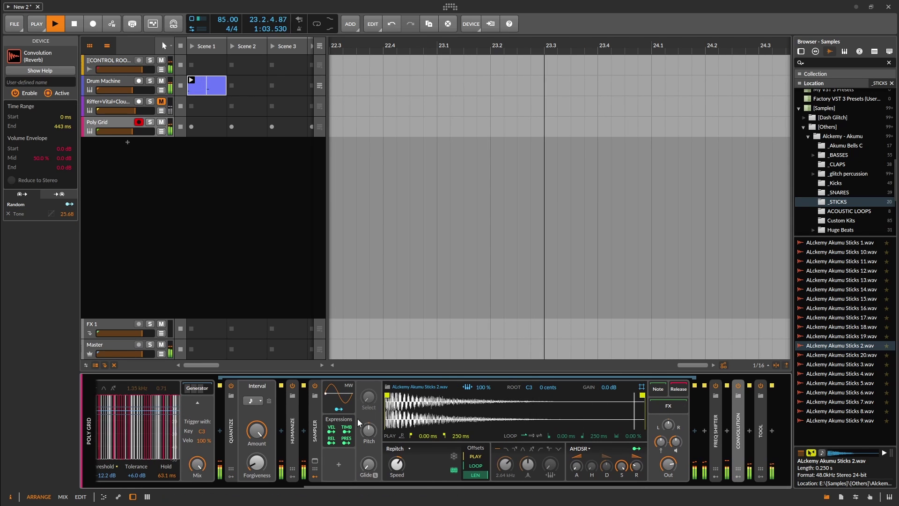
{"action": "key", "text": "space"}
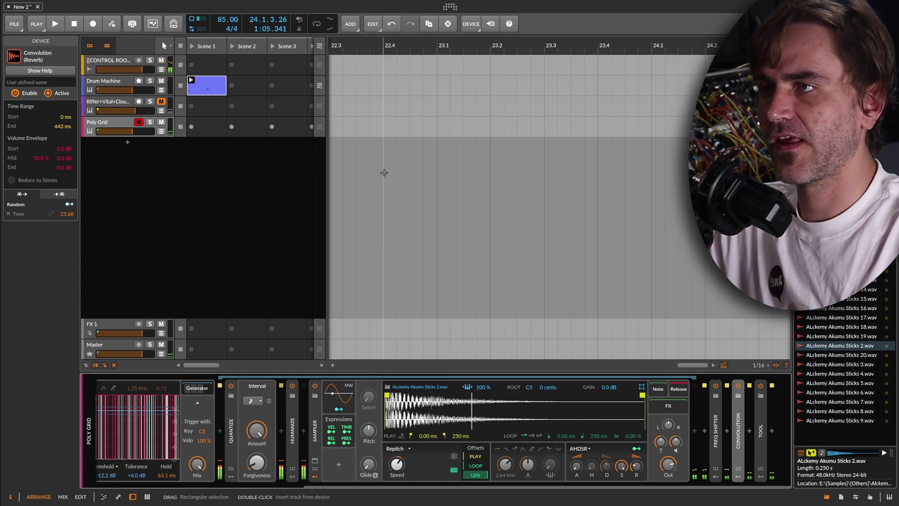
Step: Expand the Humanize device and set its Chance to about 41.0 %
{"action": "scroll", "coordinate": [460, 186], "scroll_direction": "down", "scroll_amount": 8}
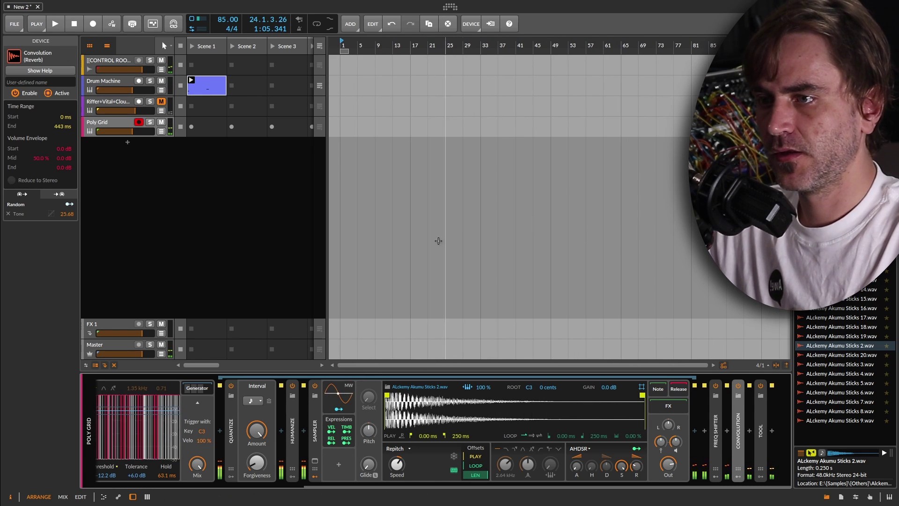
{"action": "double_click", "coordinate": [292, 430]}
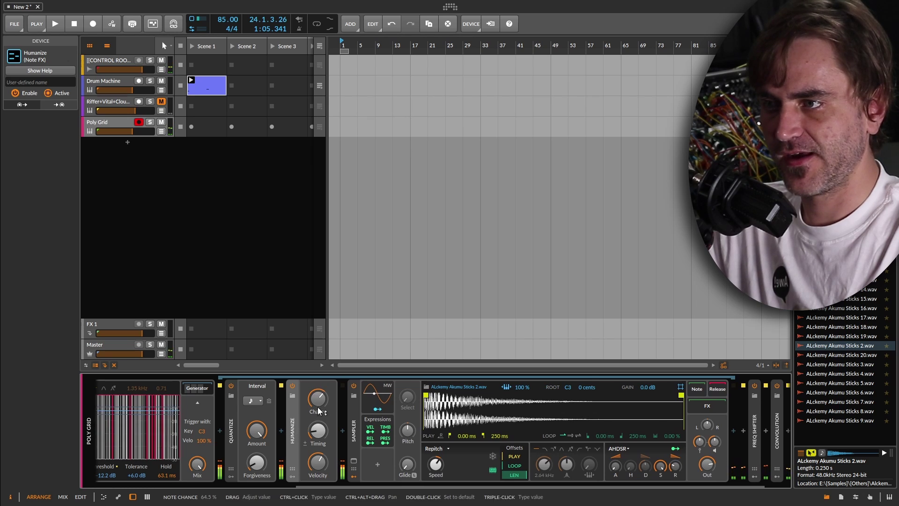
{"action": "left_click_drag", "start_coordinate": [318, 406], "coordinate": [318, 421]}
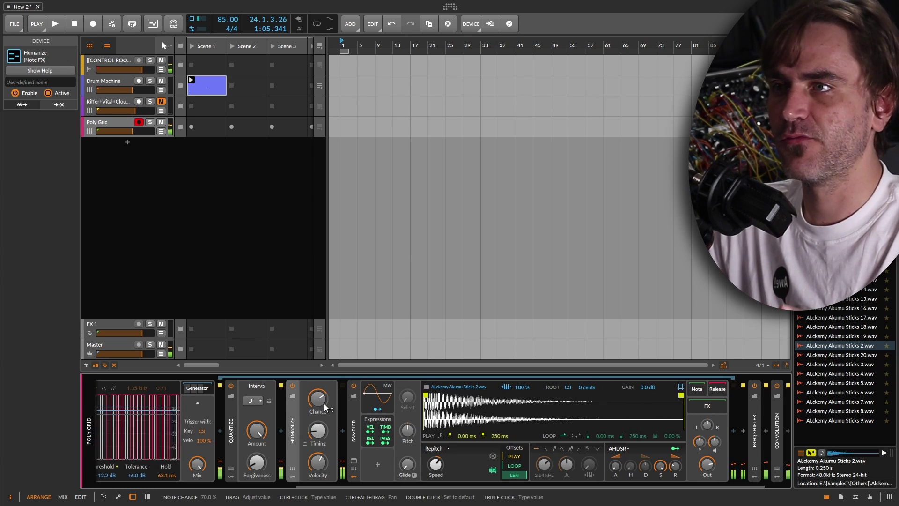
{"action": "scroll", "coordinate": [363, 78], "scroll_direction": "up", "scroll_amount": 3}
{"action": "scroll", "coordinate": [363, 79], "scroll_direction": "up", "scroll_amount": 4}
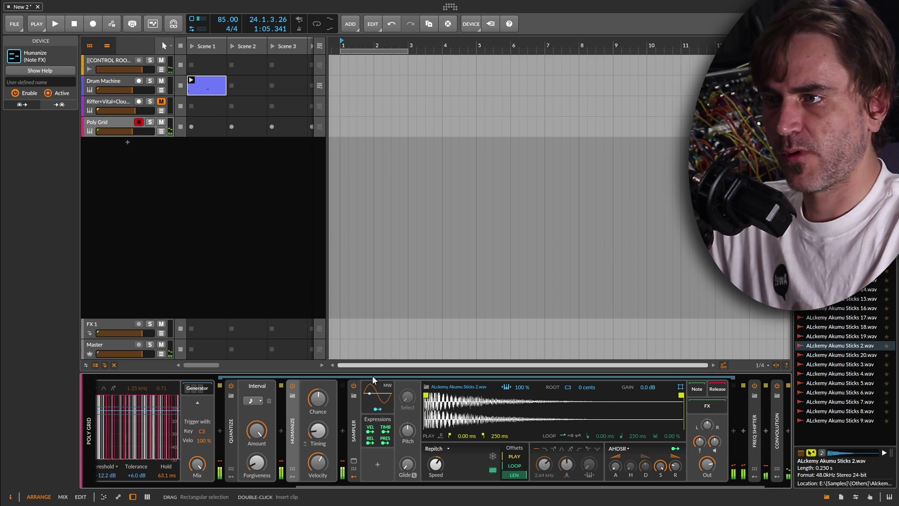
{"action": "left_click_drag", "start_coordinate": [318, 398], "coordinate": [318, 420]}
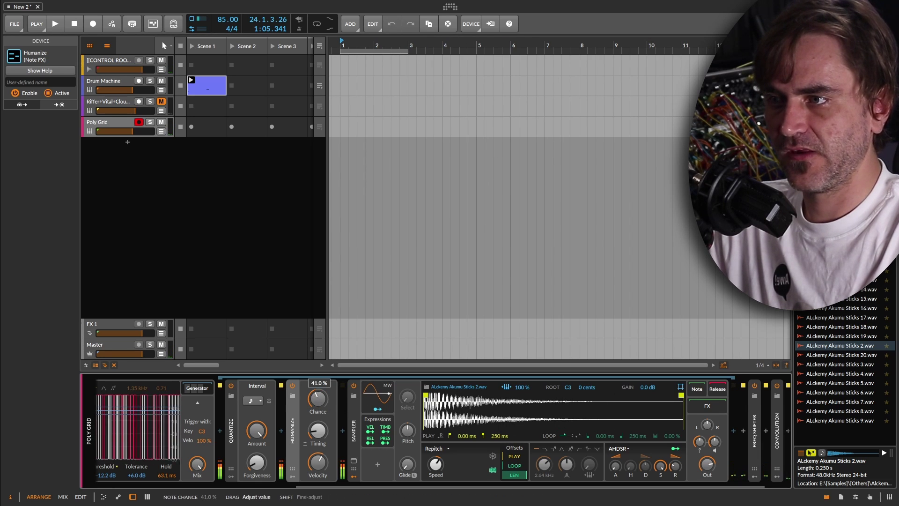
Step: Add a Random modulator to Humanize and map it to Chance with an amount of 0.600
{"action": "left_click", "coordinate": [293, 475]}
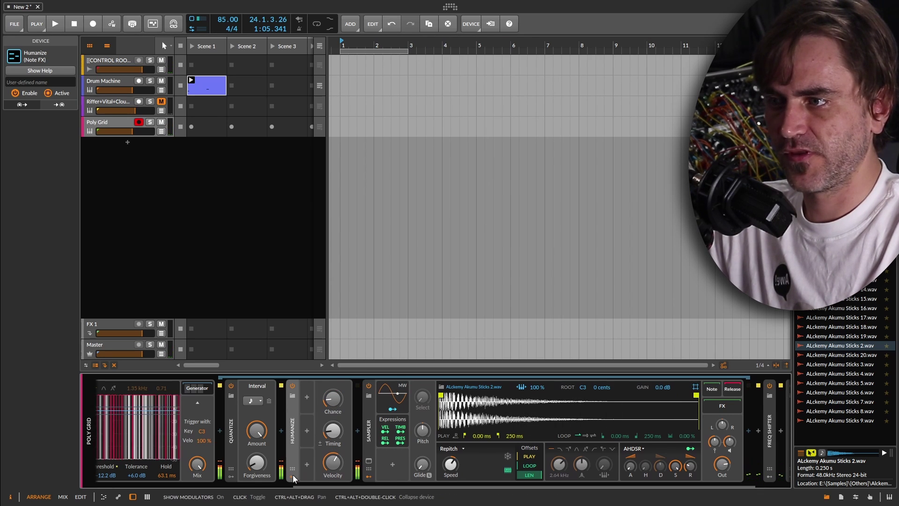
{"action": "left_click", "coordinate": [308, 397]}
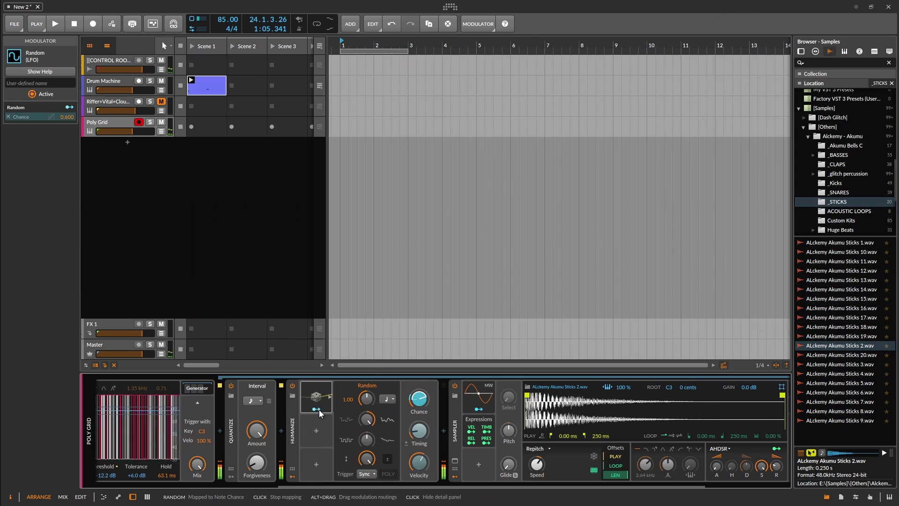
{"action": "scroll", "coordinate": [309, 440], "scroll_direction": "left", "scroll_amount": 6}
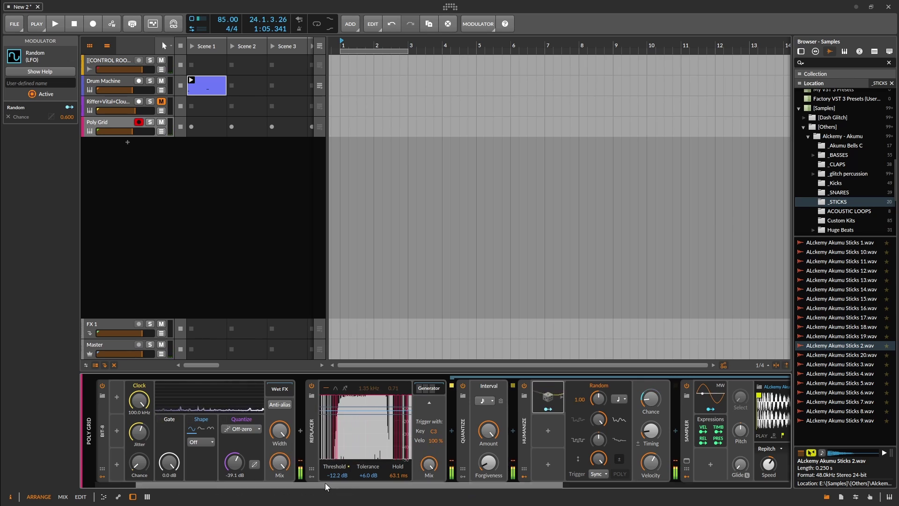
{"action": "scroll", "coordinate": [281, 445], "scroll_direction": "right", "scroll_amount": 6}
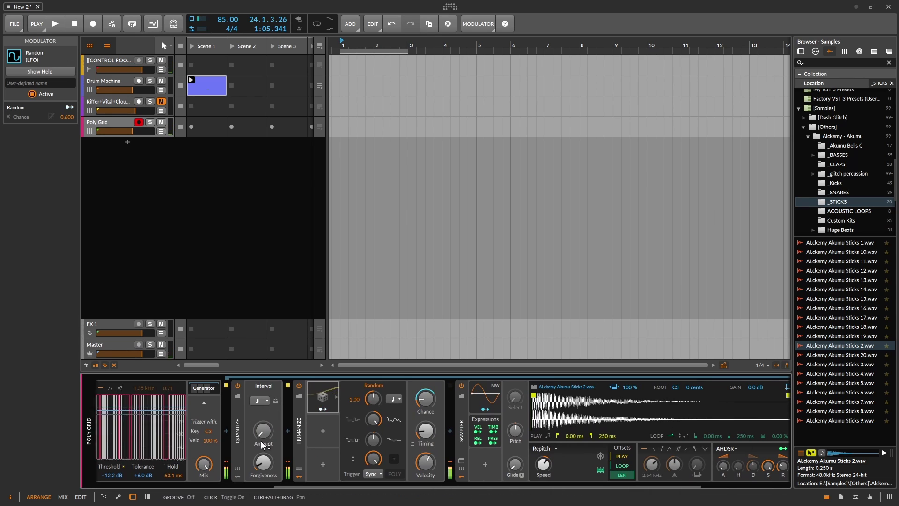
Step: Create a four-bar clip at bar 1 on the Poly Grid arranger track and start playback
{"action": "double_click", "coordinate": [366, 125]}
{"action": "left_click_drag", "start_coordinate": [407, 127], "coordinate": [477, 127]}
{"action": "key", "text": "space"}
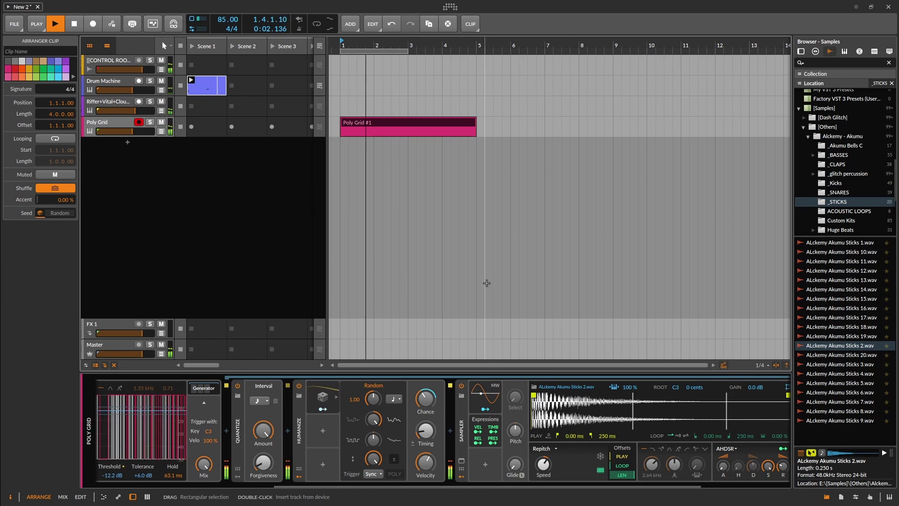
Step: Raise the Poly Grid track's volume slightly and unmute the Riffer+Vital track
{"action": "left_click_drag", "start_coordinate": [133, 131], "coordinate": [136, 131]}
{"action": "left_click", "coordinate": [161, 102]}
Step: Extend the arranger loop to bar 9, then duplicate the Poly Grid clip and consolidate both into one eight-bar clip
{"action": "left_click_drag", "start_coordinate": [407, 51], "coordinate": [613, 79]}
{"action": "left_click", "coordinate": [439, 123]}
{"action": "key", "text": "ctrl+d"}
{"action": "left_click", "coordinate": [438, 123], "text": "shift"}
{"action": "key", "text": "ctrl+j"}
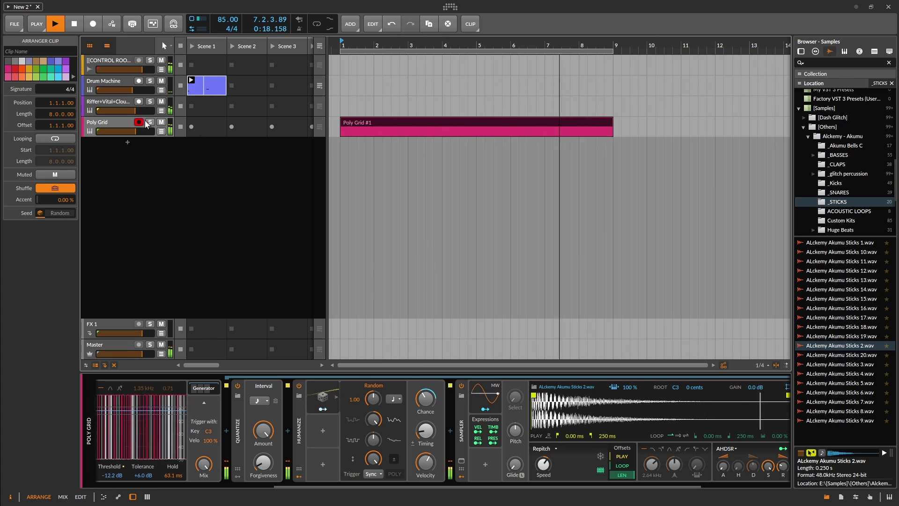
Step: Stop playback, then bounce the eight-bar Poly Grid clip to a new audio track and review the bounced audio
{"action": "key", "text": "space"}
{"action": "right_click", "coordinate": [419, 124]}
{"action": "left_click", "coordinate": [453, 328]}
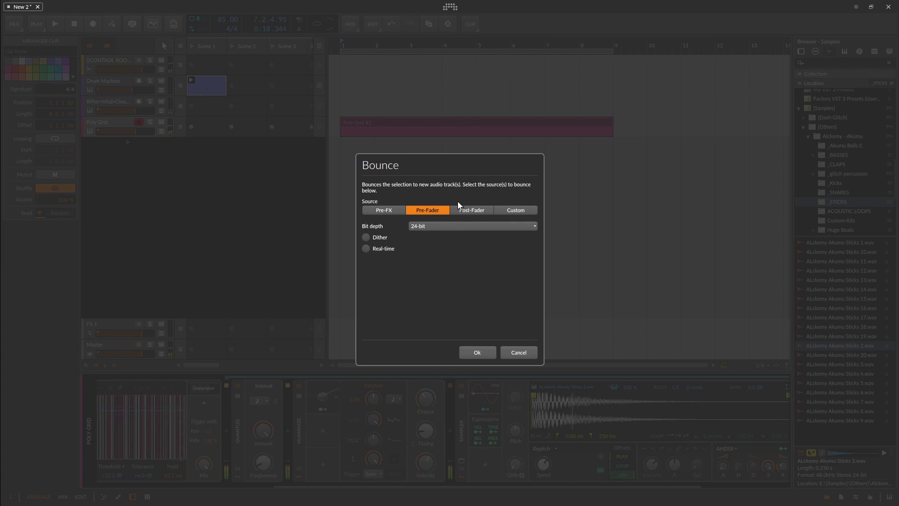
{"action": "left_click", "coordinate": [446, 226]}
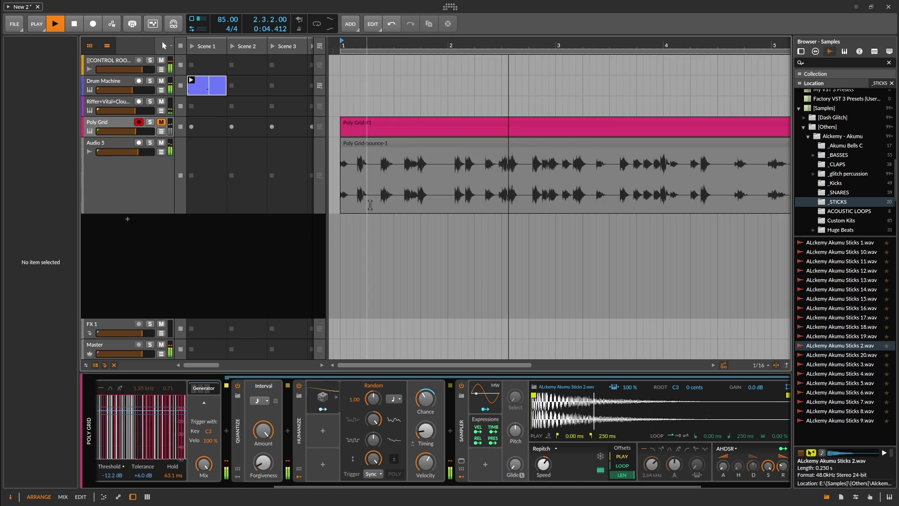
{"action": "scroll", "coordinate": [550, 205], "scroll_direction": "down", "scroll_amount": 3}
{"action": "scroll", "coordinate": [648, 246], "scroll_direction": "down", "scroll_amount": 1}
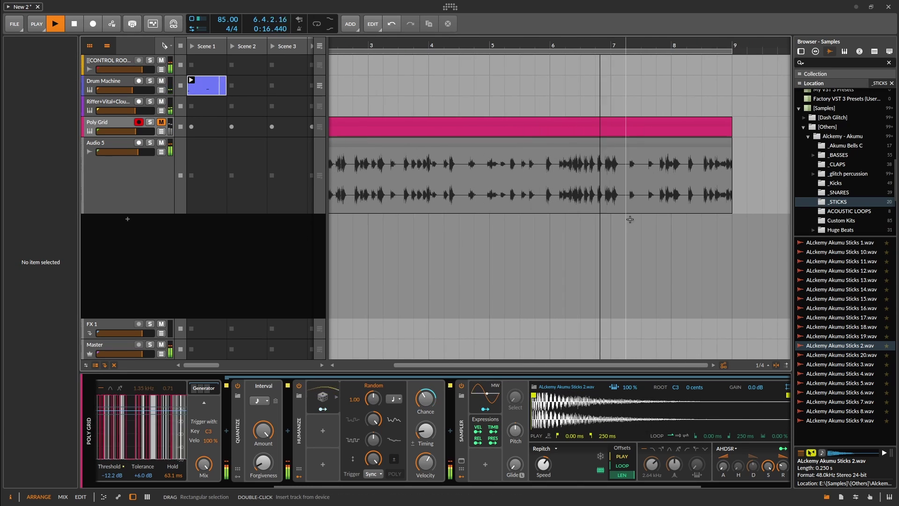
{"action": "scroll", "coordinate": [630, 218], "scroll_direction": "down", "scroll_amount": 2}
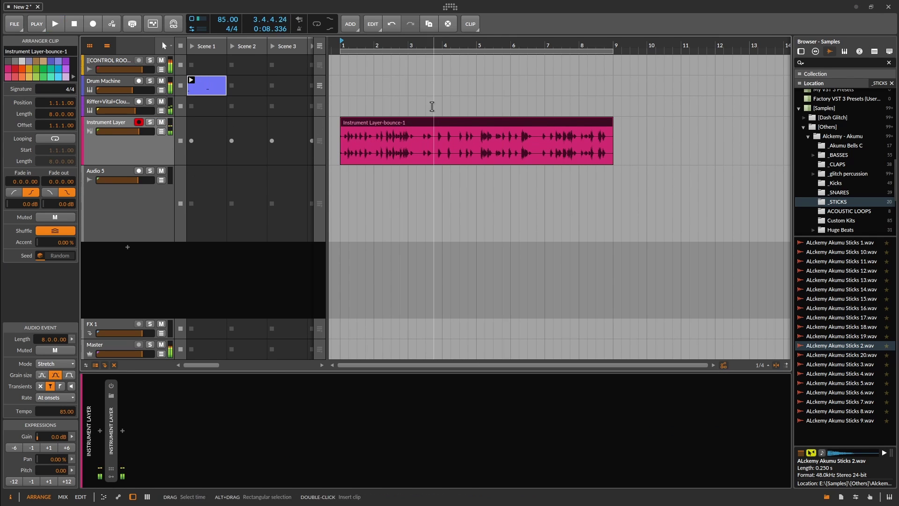
Step: Split the bounced Instrument Layer clip at bar 5, 5.4.3 and 6.1.2, and select the short slice at 5.4.3
{"action": "scroll", "coordinate": [487, 112], "scroll_direction": "up", "scroll_amount": 4}
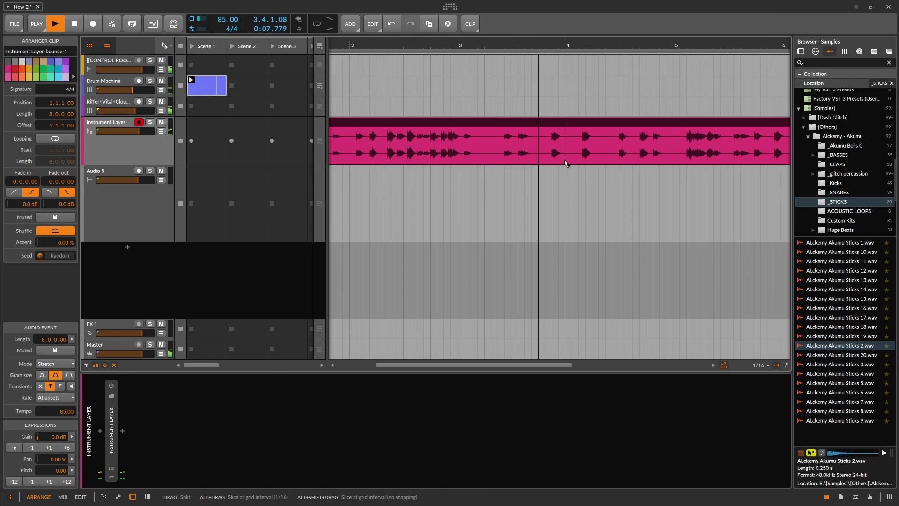
{"action": "scroll", "coordinate": [576, 183], "scroll_direction": "down", "scroll_amount": 3}
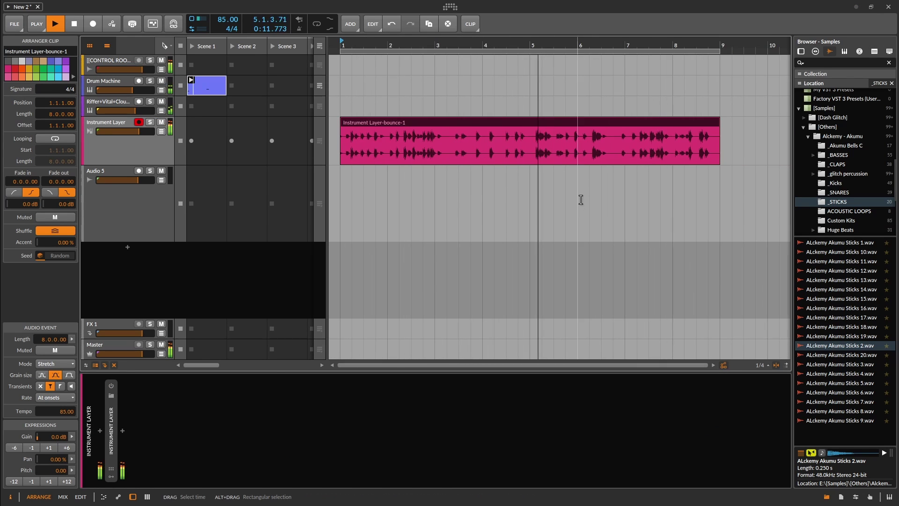
{"action": "scroll", "coordinate": [581, 199], "scroll_direction": "down", "scroll_amount": 2}
{"action": "scroll", "coordinate": [520, 183], "scroll_direction": "up", "scroll_amount": 4}
{"action": "left_click", "coordinate": [427, 156]}
{"action": "left_click", "coordinate": [499, 156]}
{"action": "left_click", "coordinate": [516, 156]}
{"action": "left_click", "coordinate": [507, 124]}
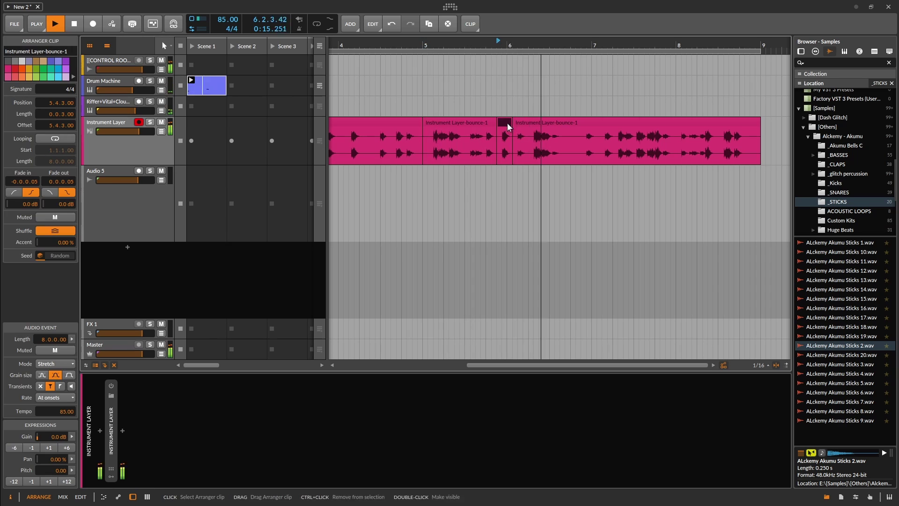
Step: Trim the short slice's start to a length of two sixteenths, move it to 5.4.2 and duplicate it right behind
{"action": "scroll", "coordinate": [515, 124], "scroll_direction": "up", "scroll_amount": 3}
{"action": "left_click_drag", "start_coordinate": [488, 124], "coordinate": [480, 124]}
{"action": "left_click_drag", "start_coordinate": [490, 123], "coordinate": [468, 123]}
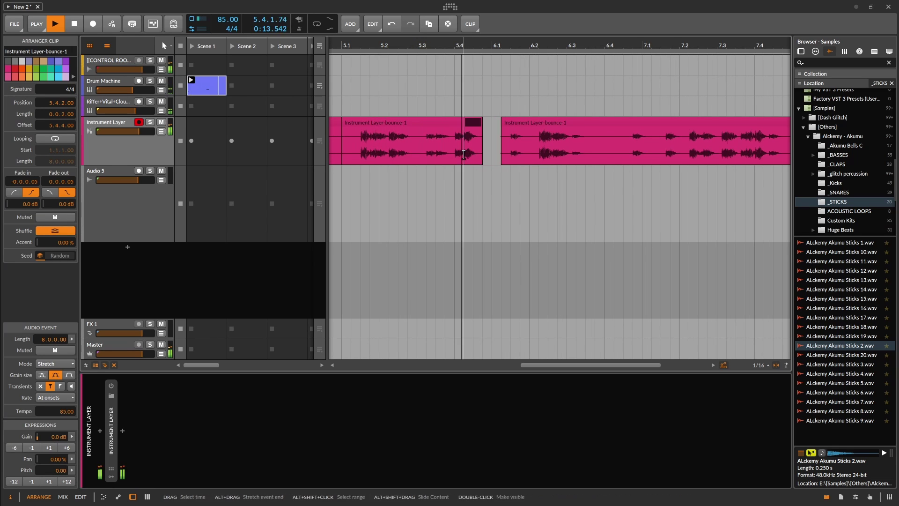
{"action": "key", "text": "ctrl+d"}
{"action": "scroll", "coordinate": [537, 120], "scroll_direction": "down", "scroll_amount": 3}
{"action": "left_click", "coordinate": [552, 121]}
{"action": "key", "text": "Delete"}
{"action": "key", "text": "ctrl+d"}
{"action": "left_click", "coordinate": [453, 53]}
{"action": "left_click", "coordinate": [455, 42]}
{"action": "scroll", "coordinate": [524, 93], "scroll_direction": "up", "scroll_amount": 3}
{"action": "left_click", "coordinate": [506, 123]}
{"action": "scroll", "coordinate": [548, 93], "scroll_direction": "down", "scroll_amount": 4}
{"action": "key", "text": "ctrl+z"}
{"action": "key", "text": "ctrl+z"}
{"action": "key", "text": "ctrl+z"}
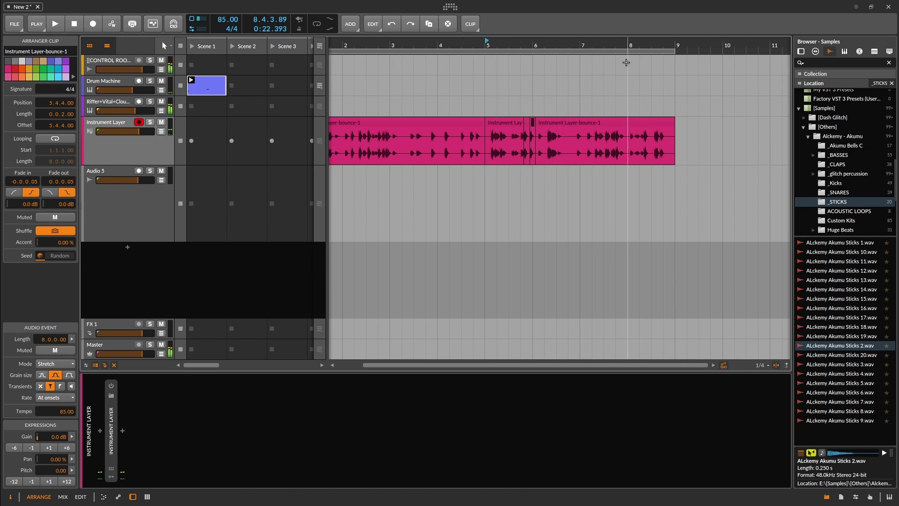
Step: Delete the long section after the short slices near bar 6 and the four-bar section starting at bar 1
{"action": "left_click", "coordinate": [626, 62]}
{"action": "key", "text": "space"}
{"action": "left_click", "coordinate": [560, 127]}
{"action": "key", "text": "Delete"}
{"action": "scroll", "coordinate": [560, 126], "scroll_direction": "left", "scroll_amount": 2}
{"action": "left_click", "coordinate": [515, 122]}
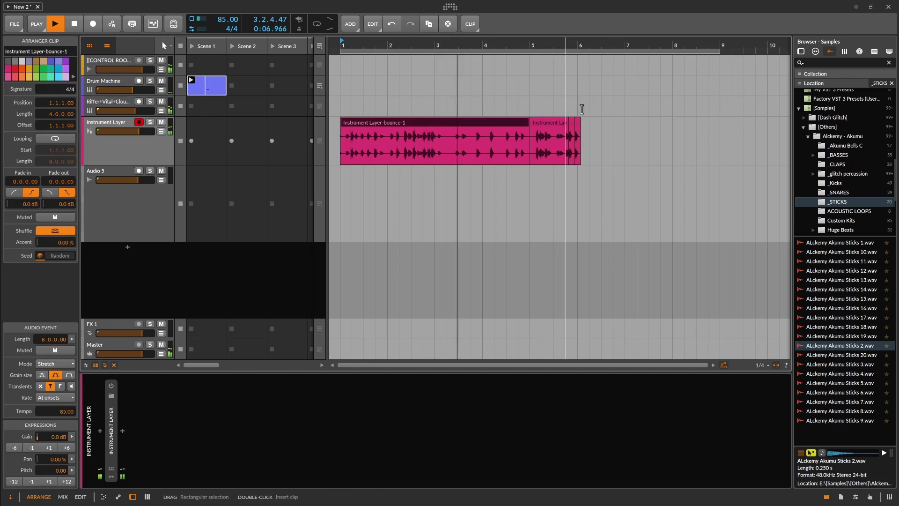
{"action": "key", "text": "Delete"}
Step: Move and repeat the remaining short slices so that the phrase starts at 1.3.1
{"action": "key", "text": "space"}
{"action": "key", "text": "space"}
{"action": "left_click_drag", "start_coordinate": [575, 122], "coordinate": [453, 121]}
{"action": "key", "text": "space"}
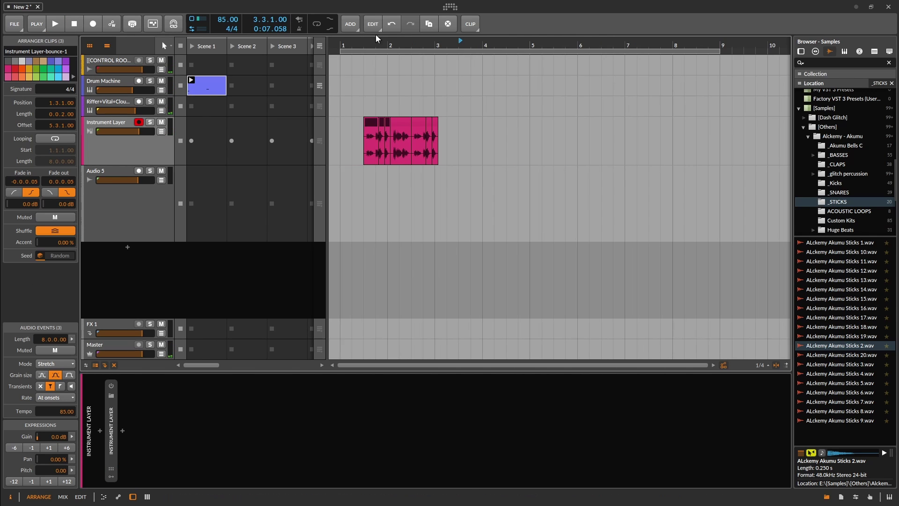
Step: Copy the slice phrase to 3.3.1, then copy both phrases together to 5.3.1
{"action": "left_click", "coordinate": [341, 52]}
{"action": "mouse_move", "coordinate": [384, 42]}
{"action": "left_mouse_down"}
{"action": "mouse_move", "coordinate": [383, 61]}
{"action": "mouse_move", "coordinate": [383, 42]}
{"action": "left_mouse_up"}
{"action": "left_click_drag", "start_coordinate": [421, 178], "coordinate": [347, 55]}
{"action": "key", "text": "ctrl+c"}
{"action": "left_click", "coordinate": [343, 53]}
{"action": "left_click", "coordinate": [428, 121]}
{"action": "key", "text": "ctrl+v"}
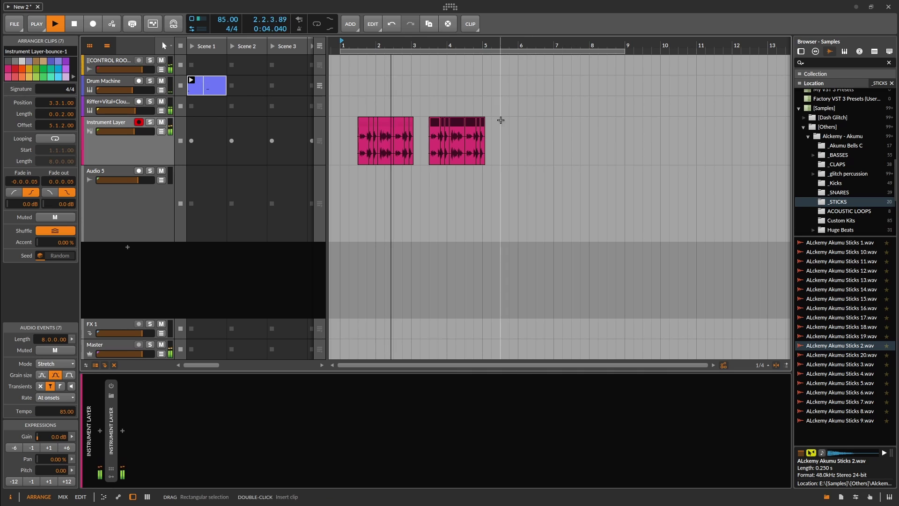
{"action": "left_click_drag", "start_coordinate": [501, 120], "coordinate": [339, 160]}
{"action": "left_click_drag", "start_coordinate": [364, 122], "coordinate": [501, 121]}
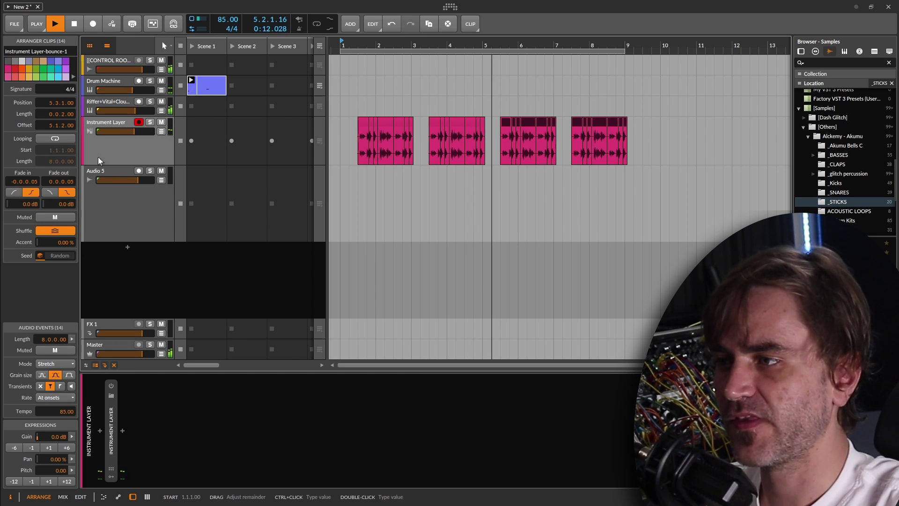
Step: Insert a Replacer after the Instrument Layer device on the Instrument Layer track
{"action": "left_click", "coordinate": [118, 149]}
{"action": "left_click", "coordinate": [122, 435]}
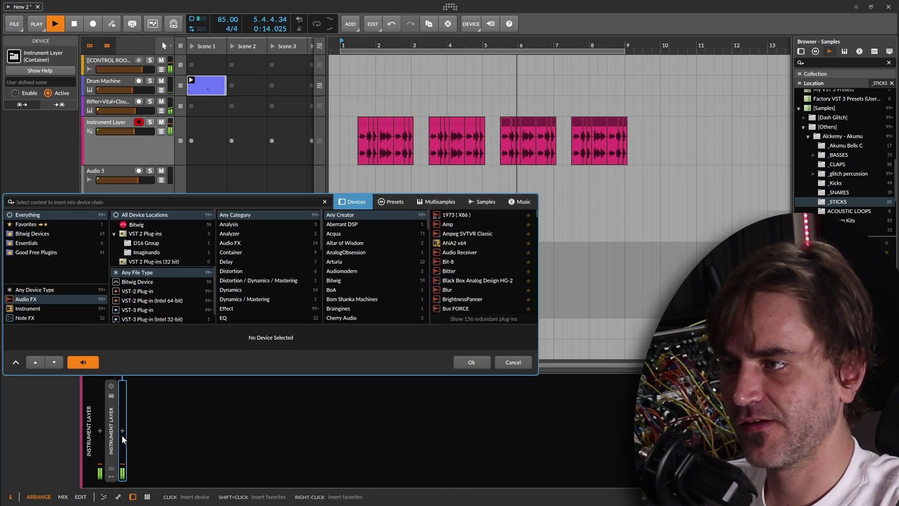
{"action": "type", "text": "repla"}
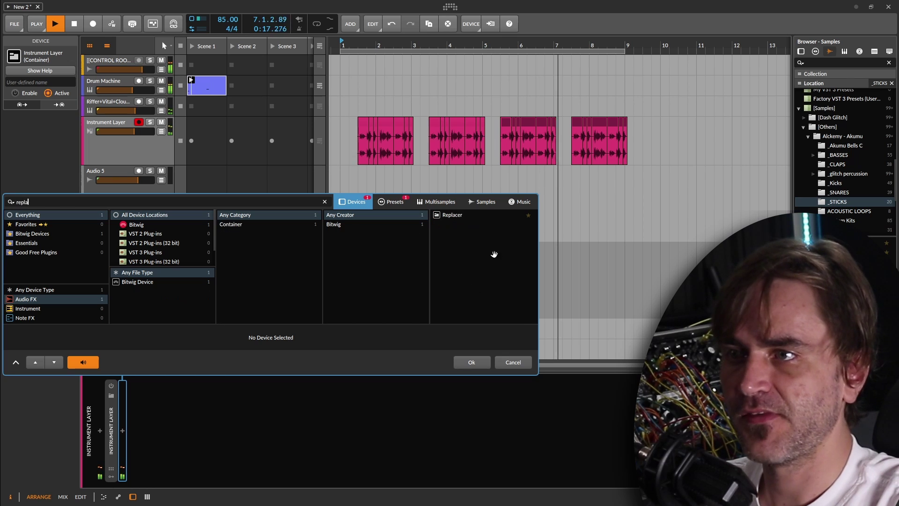
{"action": "left_click", "coordinate": [448, 219]}
{"action": "left_click", "coordinate": [471, 362]}
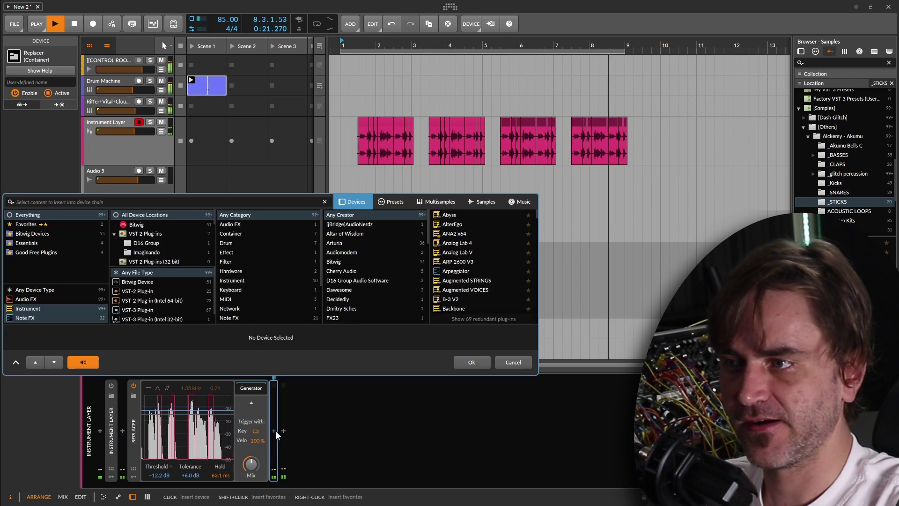
Step: Insert a Sampler in the Replacer's generator chain
{"action": "left_click", "coordinate": [273, 431]}
{"action": "type", "text": "sa"}
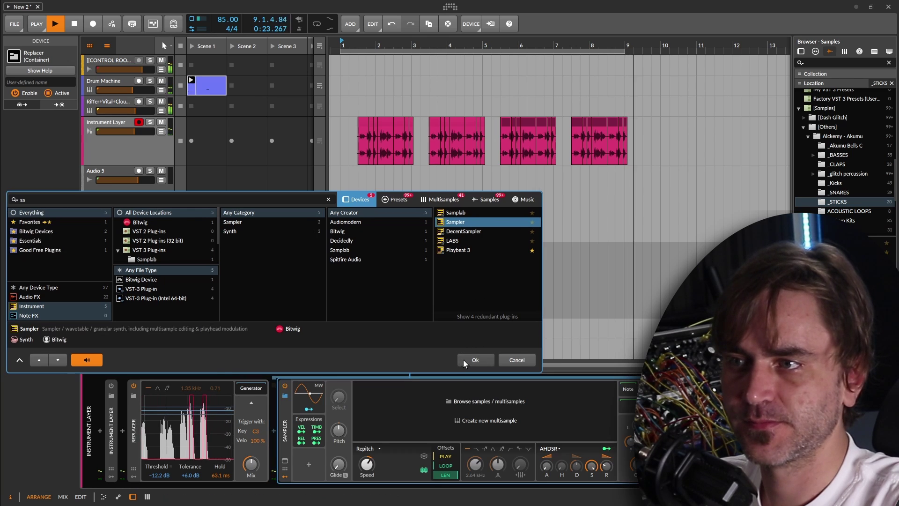
{"action": "left_click", "coordinate": [471, 362]}
Step: Load HIHAT106(CLSD).wav from the Thomas Penton Essentials HIHATS folder into the Sampler and set the Replacer threshold to -29.2 dB
{"action": "scroll", "coordinate": [845, 137], "scroll_direction": "down", "scroll_amount": 2}
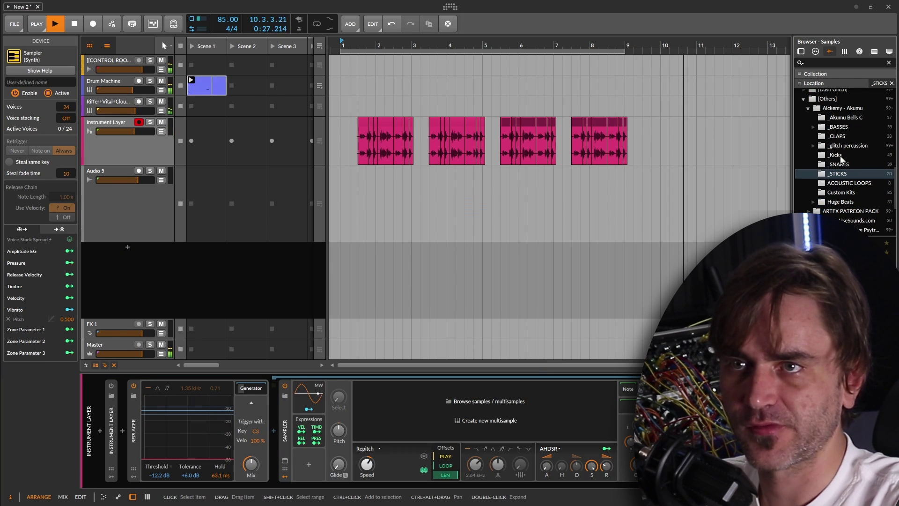
{"action": "left_click_drag", "start_coordinate": [831, 317], "coordinate": [502, 403]}
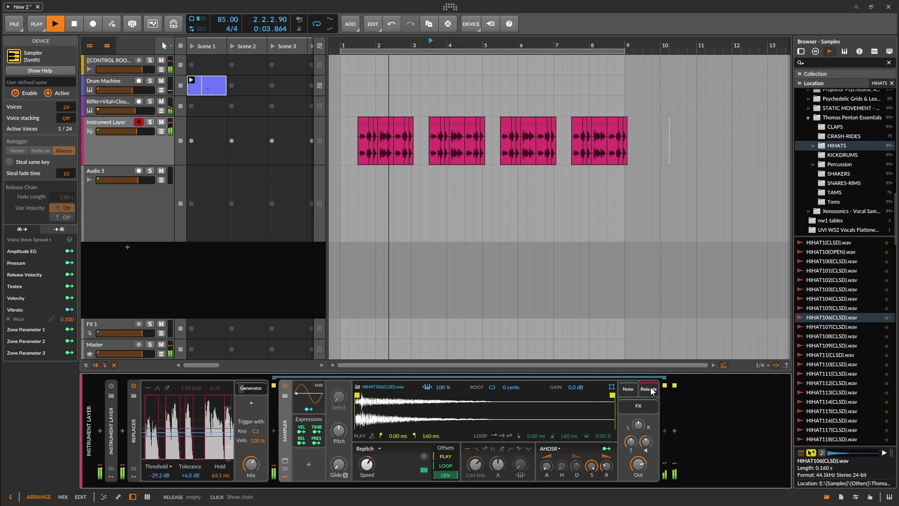
{"action": "key", "text": "space"}
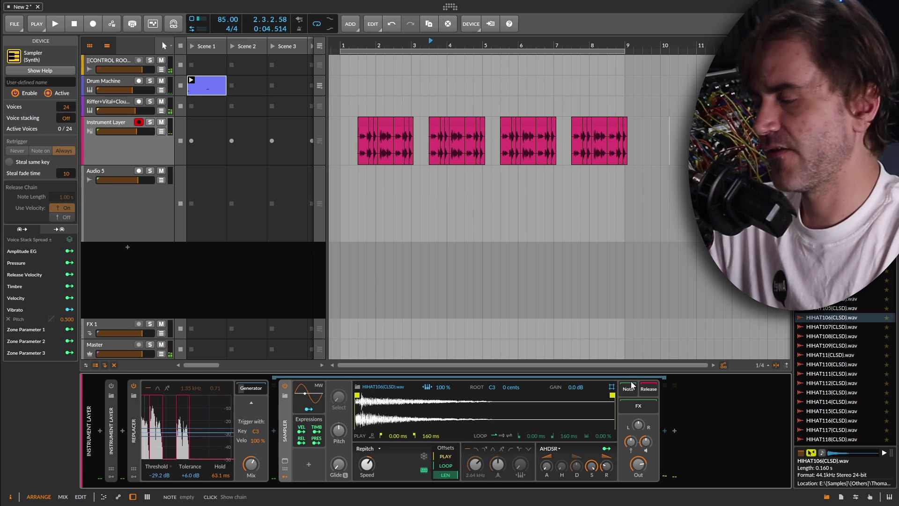
Step: Load HIHAT11(CLSD).wav as a second Sampler in the first Sampler's Release chain and play the result
{"action": "left_click", "coordinate": [653, 392]}
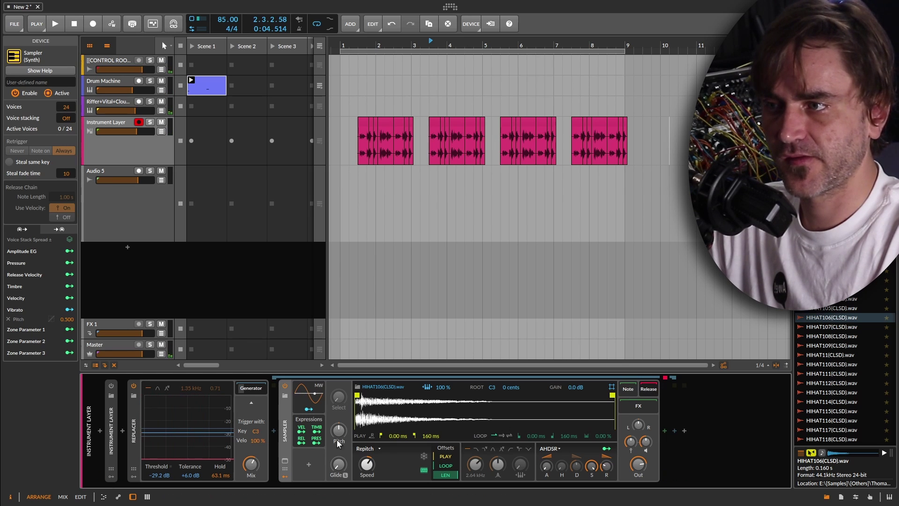
{"action": "left_click", "coordinate": [832, 357]}
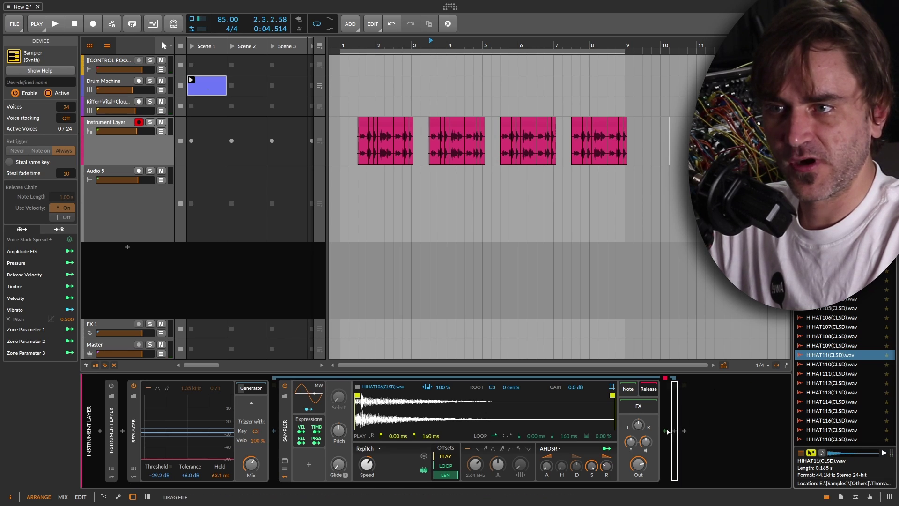
{"action": "left_click_drag", "start_coordinate": [667, 431], "coordinate": [666, 430]}
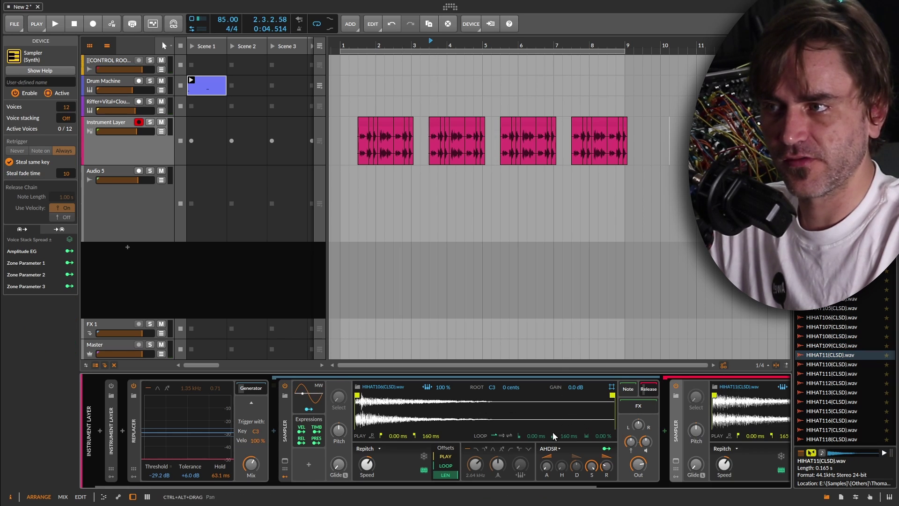
{"action": "key", "text": "space"}
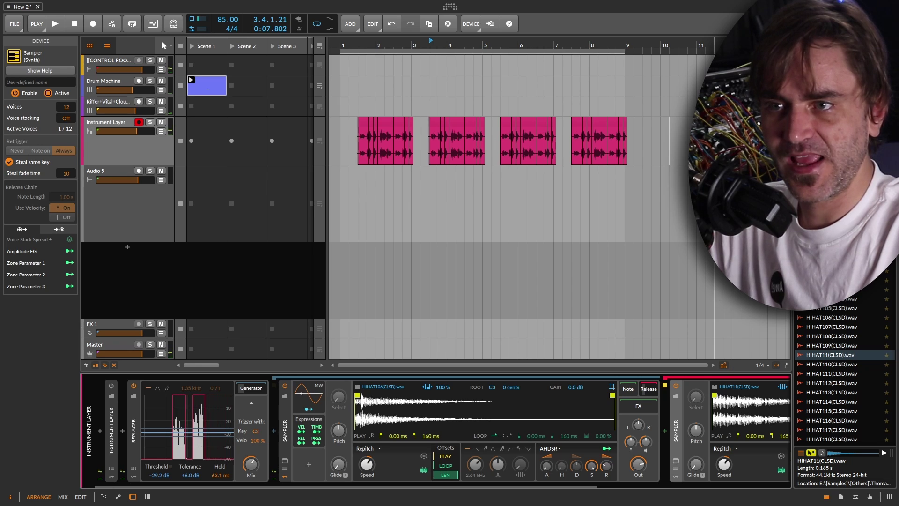
Step: Audition closed hi-hats, load HIHAT145(CLSD).wav as a third Sampler in the second Sampler's Release chain, and start playback
{"action": "scroll", "coordinate": [559, 206], "scroll_direction": "right", "scroll_amount": 2}
{"action": "scroll", "coordinate": [559, 206], "scroll_direction": "left", "scroll_amount": 1}
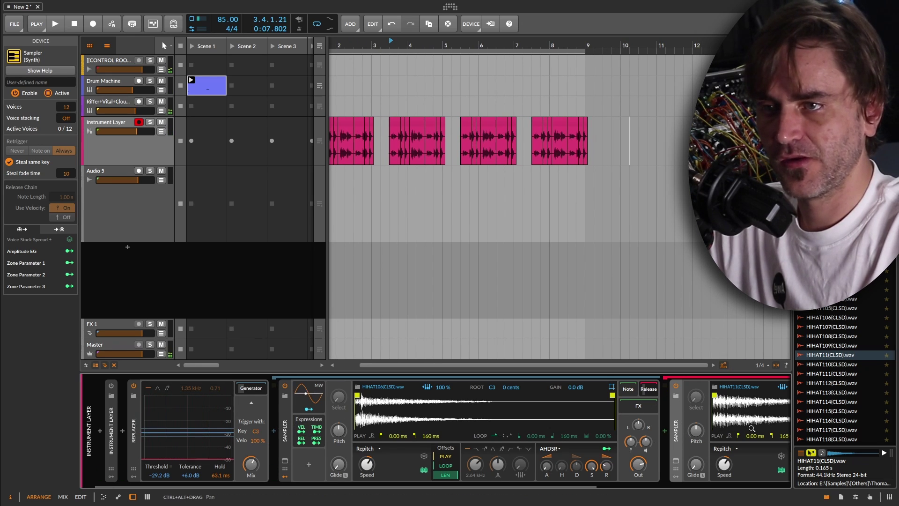
{"action": "left_click_drag", "start_coordinate": [421, 485], "coordinate": [618, 485]}
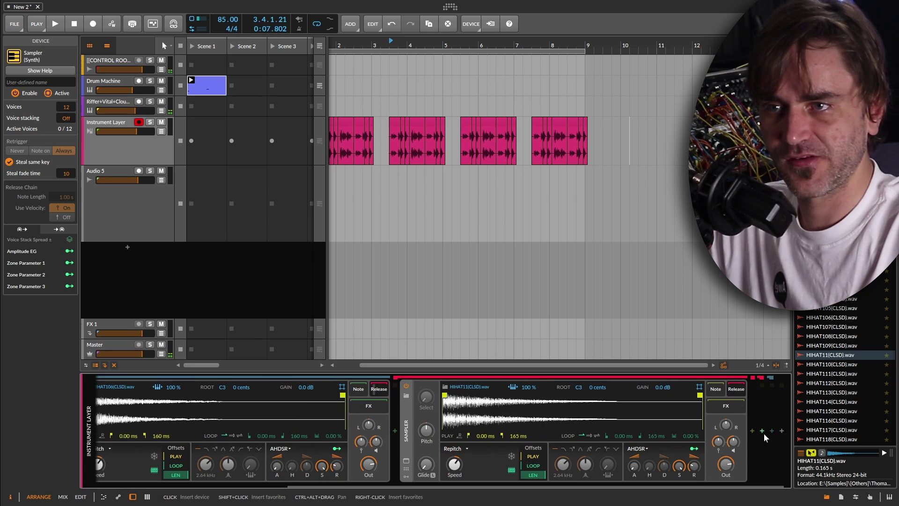
{"action": "left_click", "coordinate": [832, 430]}
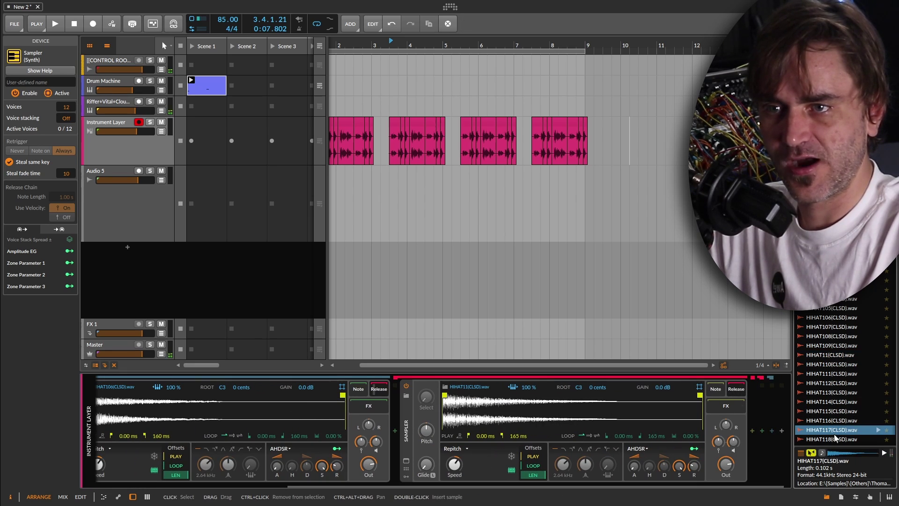
{"action": "scroll", "coordinate": [830, 425], "scroll_direction": "down", "scroll_amount": 3}
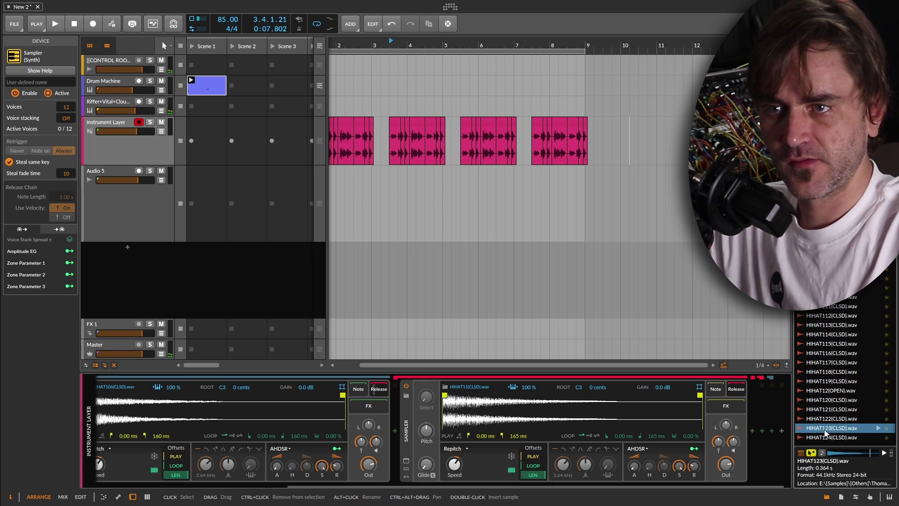
{"action": "scroll", "coordinate": [830, 431], "scroll_direction": "down", "scroll_amount": 2}
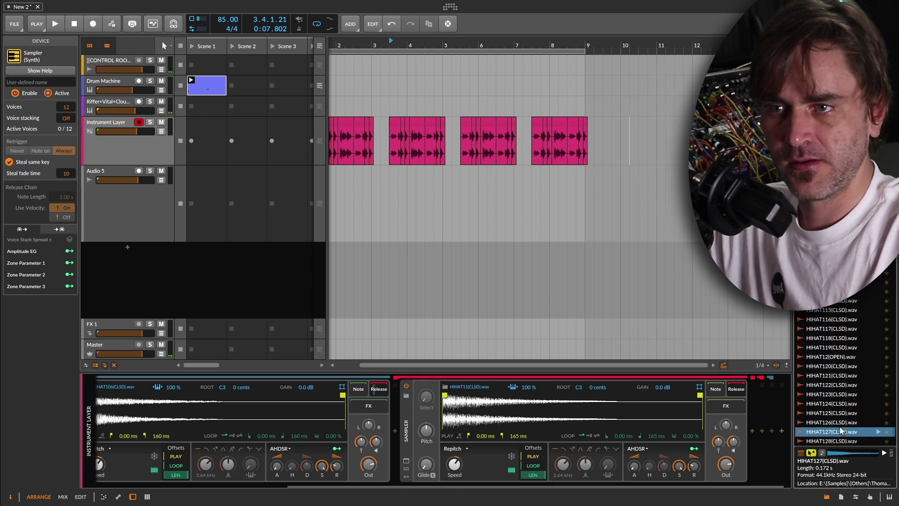
{"action": "scroll", "coordinate": [840, 431], "scroll_direction": "down", "scroll_amount": 3}
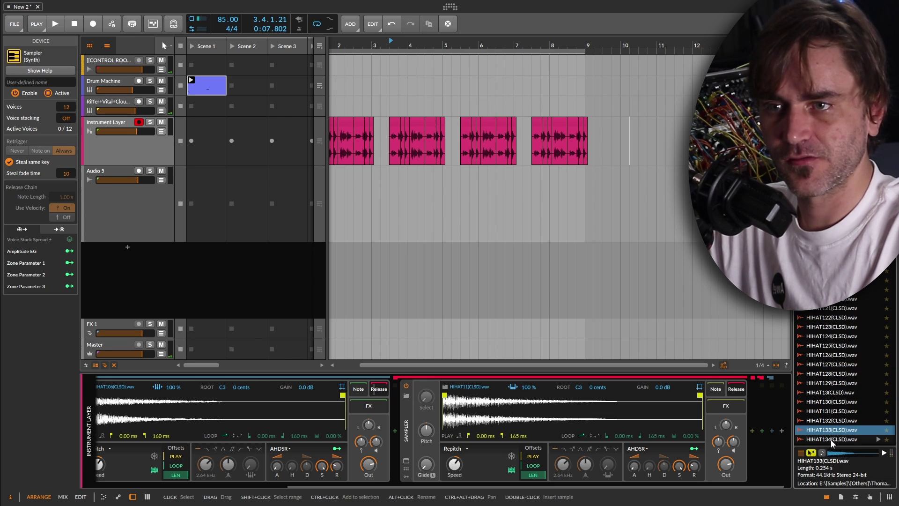
{"action": "left_click", "coordinate": [830, 439]}
{"action": "scroll", "coordinate": [832, 412], "scroll_direction": "down", "scroll_amount": 8}
{"action": "left_click_drag", "start_coordinate": [827, 390], "coordinate": [756, 430]}
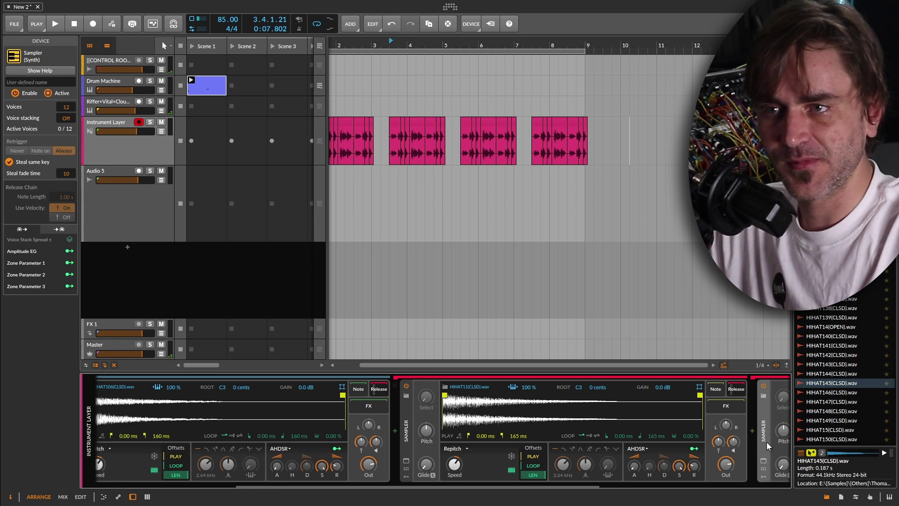
{"action": "key", "text": "space"}
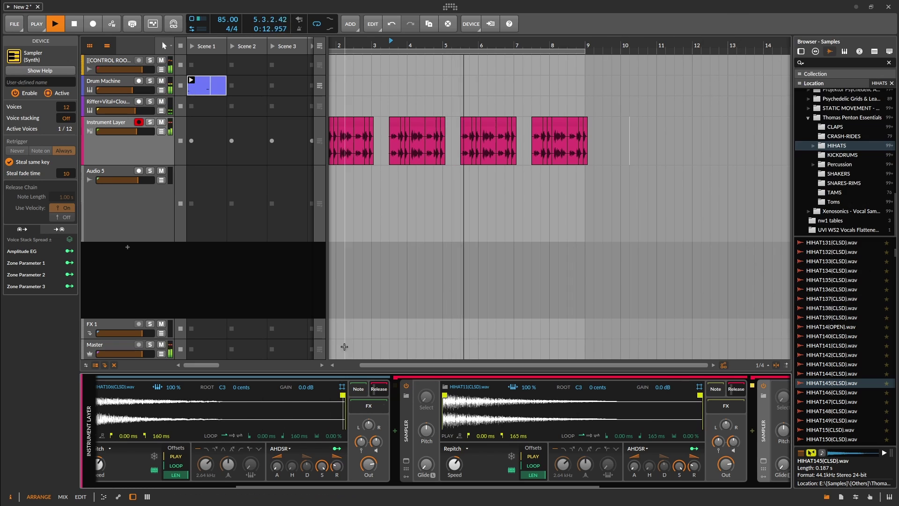
Step: Insert a Delay+ after the first Sampler in the Replacer's generator chain
{"action": "double_click", "coordinate": [406, 431]}
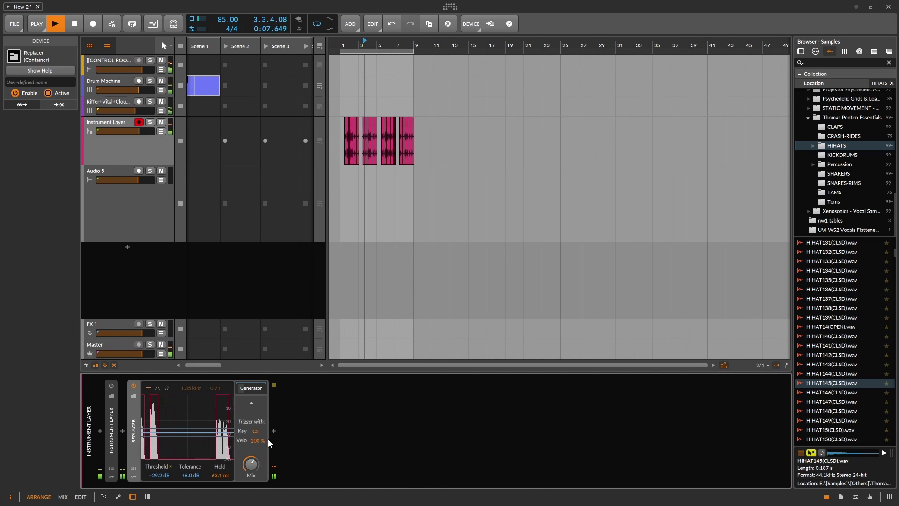
{"action": "left_click", "coordinate": [242, 387]}
{"action": "left_click", "coordinate": [331, 430]}
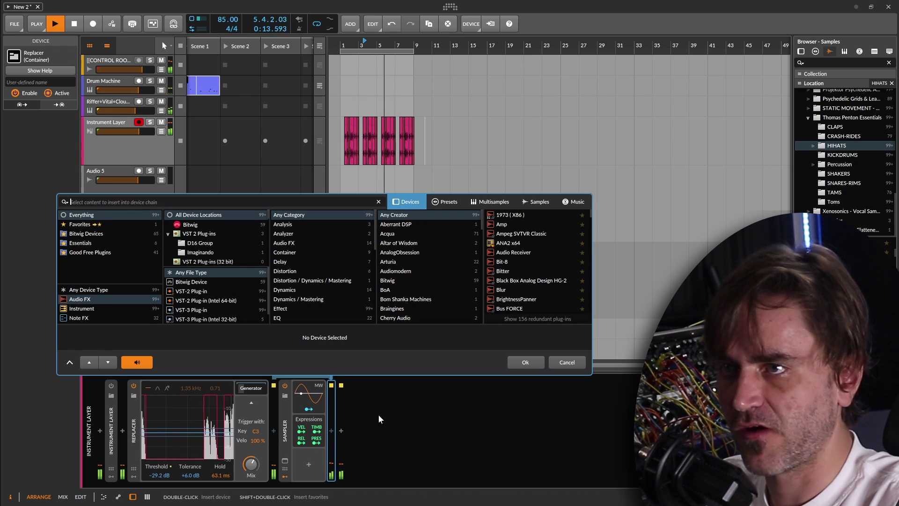
{"action": "type", "text": "de"}
{"action": "left_click", "coordinate": [518, 267]}
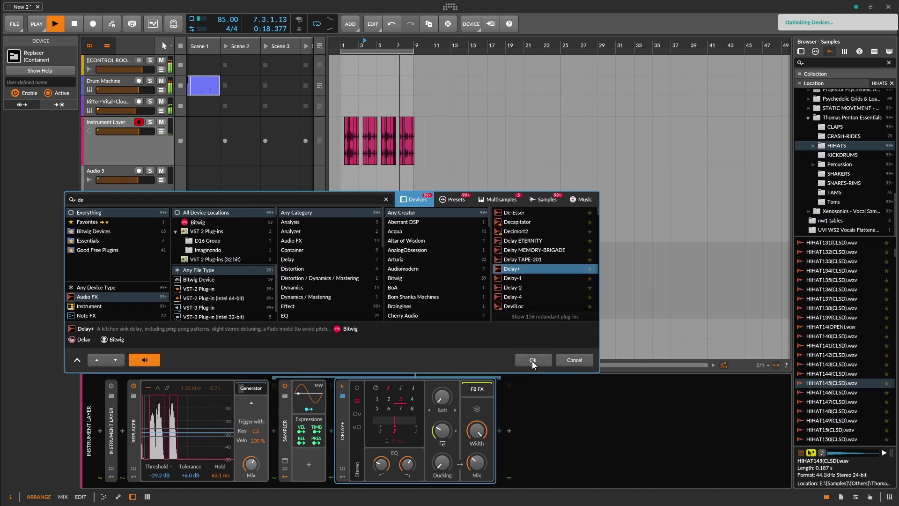
{"action": "left_click", "coordinate": [531, 362]}
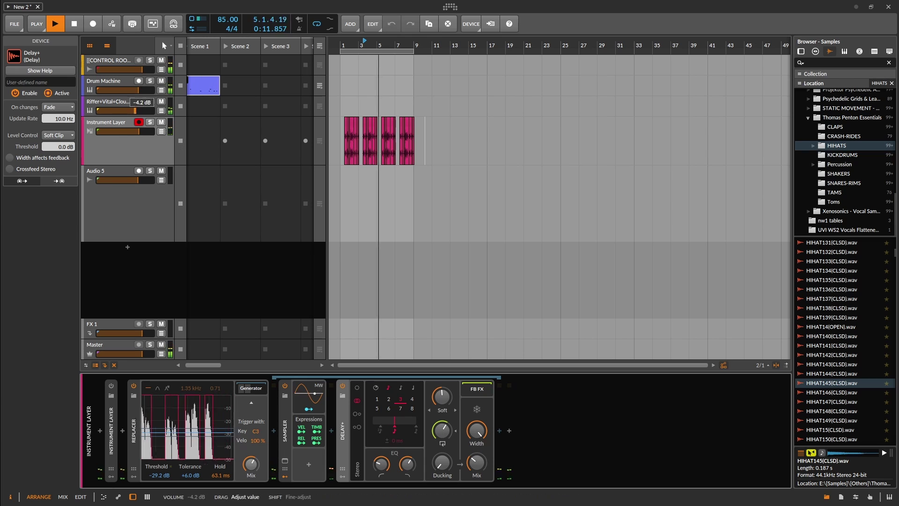
Step: Consolidate all bounced audio clips on the Instrument Layer track into one eight-bar clip starting at bar 1
{"action": "left_click", "coordinate": [131, 146]}
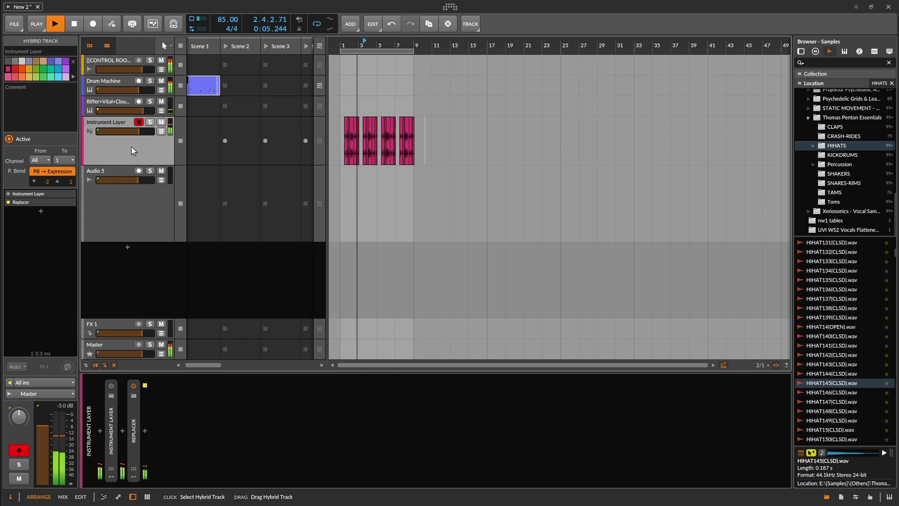
{"action": "scroll", "coordinate": [477, 224], "scroll_direction": "up", "scroll_amount": 5}
{"action": "left_click_drag", "start_coordinate": [517, 124], "coordinate": [342, 152]}
{"action": "key", "text": "ctrl+j"}
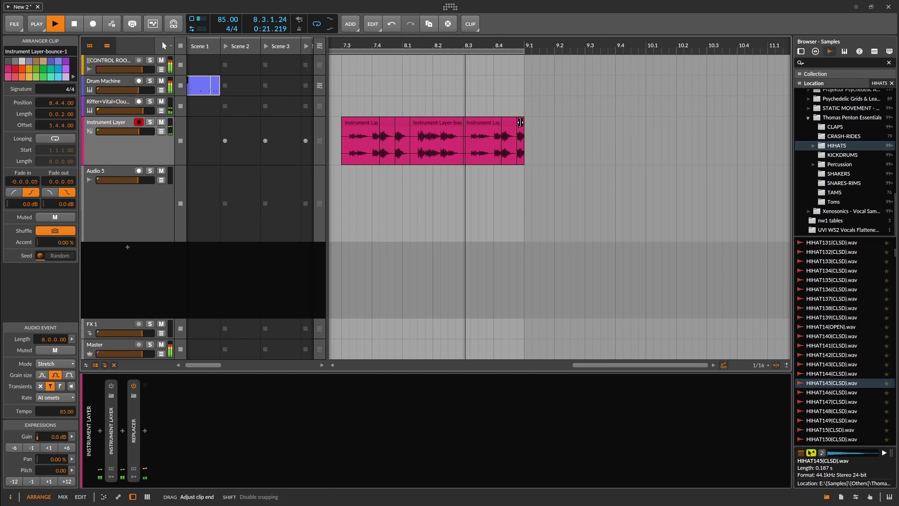
{"action": "key", "text": "ctrl+z"}
{"action": "scroll", "coordinate": [486, 140], "scroll_direction": "down", "scroll_amount": 3}
{"action": "left_click_drag", "start_coordinate": [471, 126], "coordinate": [342, 153]}
{"action": "key", "text": "ctrl+j"}
Step: Place the Drum Machine's Scene 1 clip at bar 1, extended to eight bars, and create an eight-bar clip on the Riffer+Vital+Clouds track
{"action": "left_click_drag", "start_coordinate": [204, 85], "coordinate": [342, 89]}
{"action": "left_click_drag", "start_coordinate": [373, 89], "coordinate": [470, 89]}
{"action": "left_click", "coordinate": [343, 103]}
{"action": "double_click", "coordinate": [344, 103]}
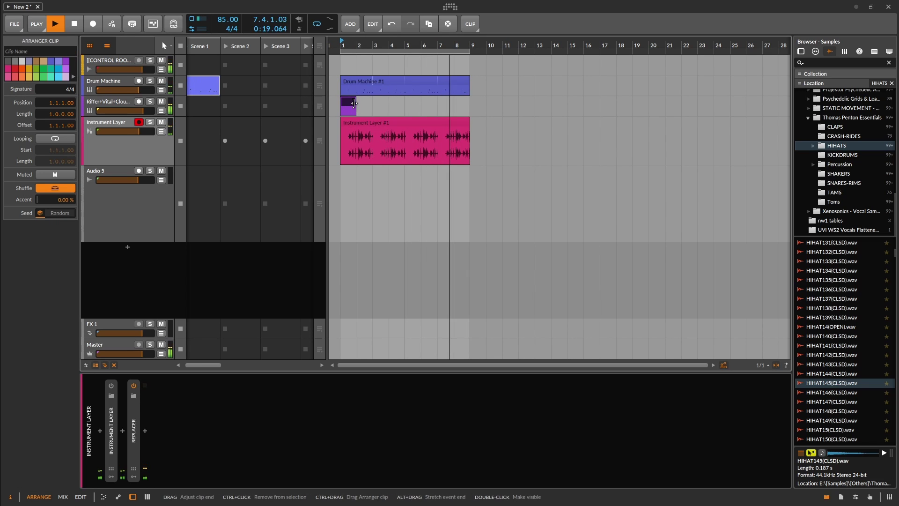
{"action": "key", "text": "ctrl+z"}
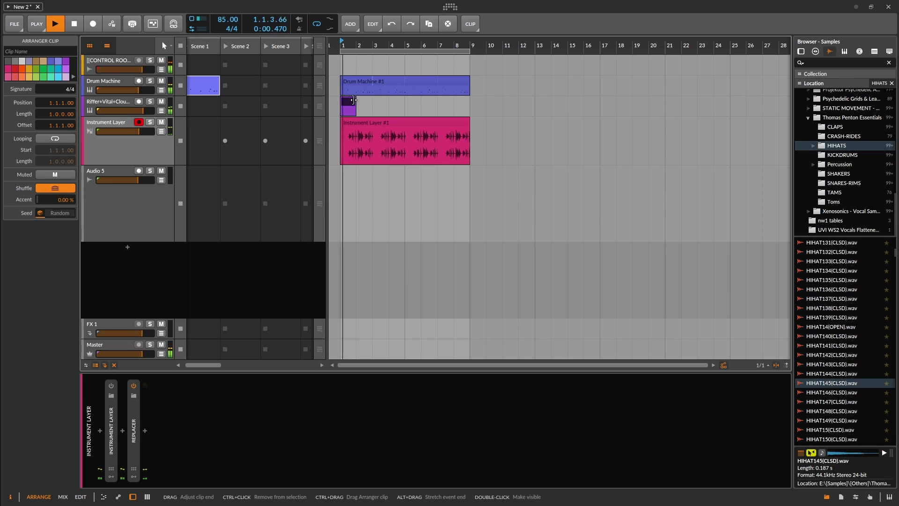
{"action": "left_click_drag", "start_coordinate": [355, 100], "coordinate": [356, 157]}
Step: Try duplicating the three eight-bar arranger clips from bar 9, and undo the duplication
{"action": "key", "text": "ctrl+d"}
{"action": "scroll", "coordinate": [674, 180], "scroll_direction": "down", "scroll_amount": 3}
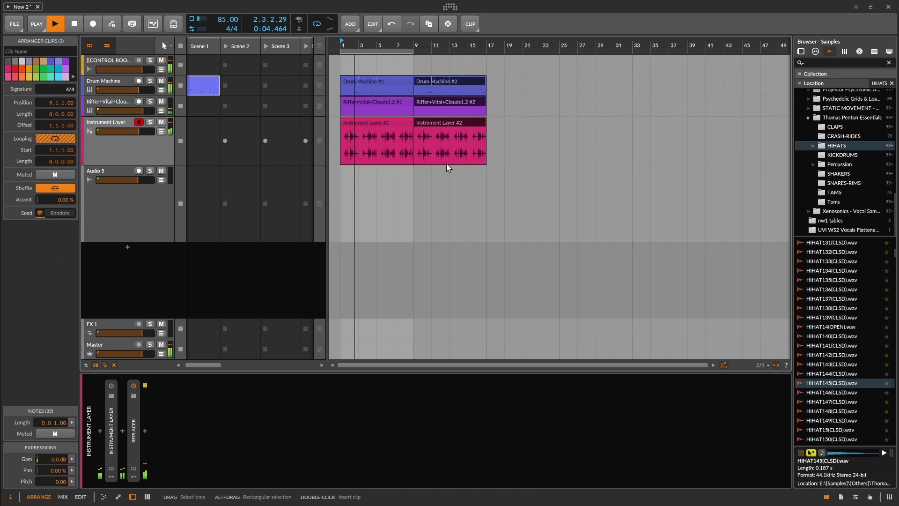
{"action": "key", "text": "ctrl+z"}
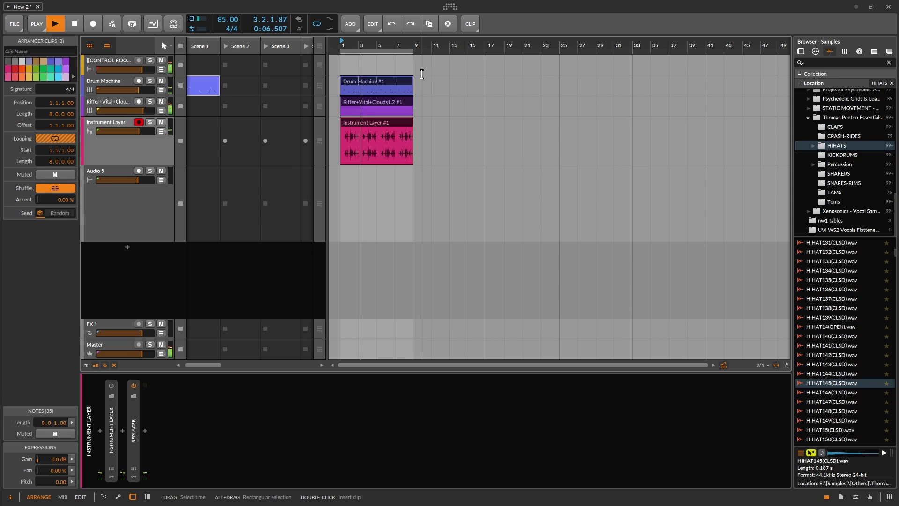